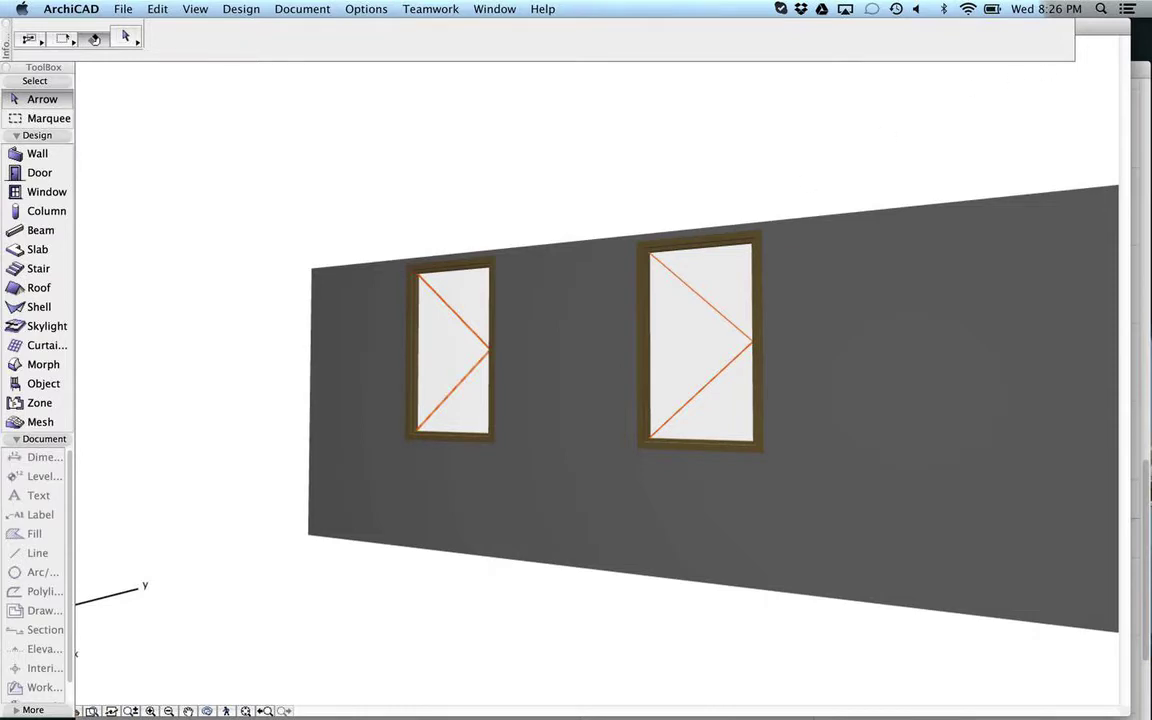
Step: Open the selection settings of the roller shade object lying below the wall on the ground floor plan
key(ctrl+Down)
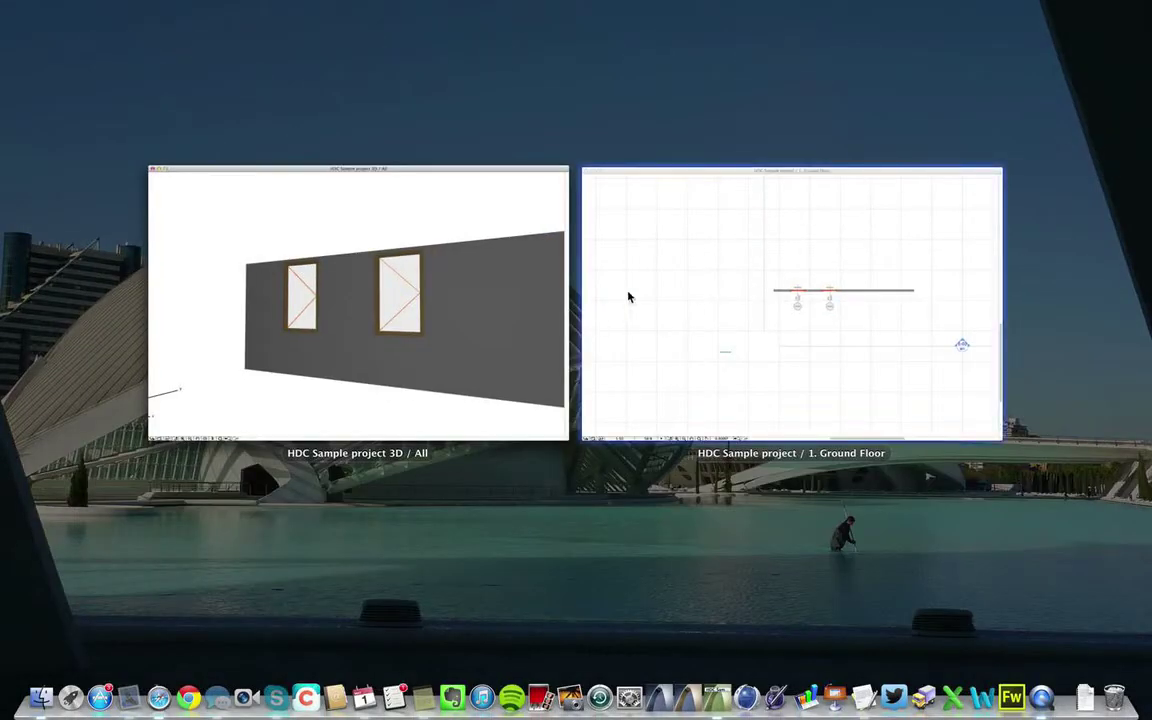
click(637, 211)
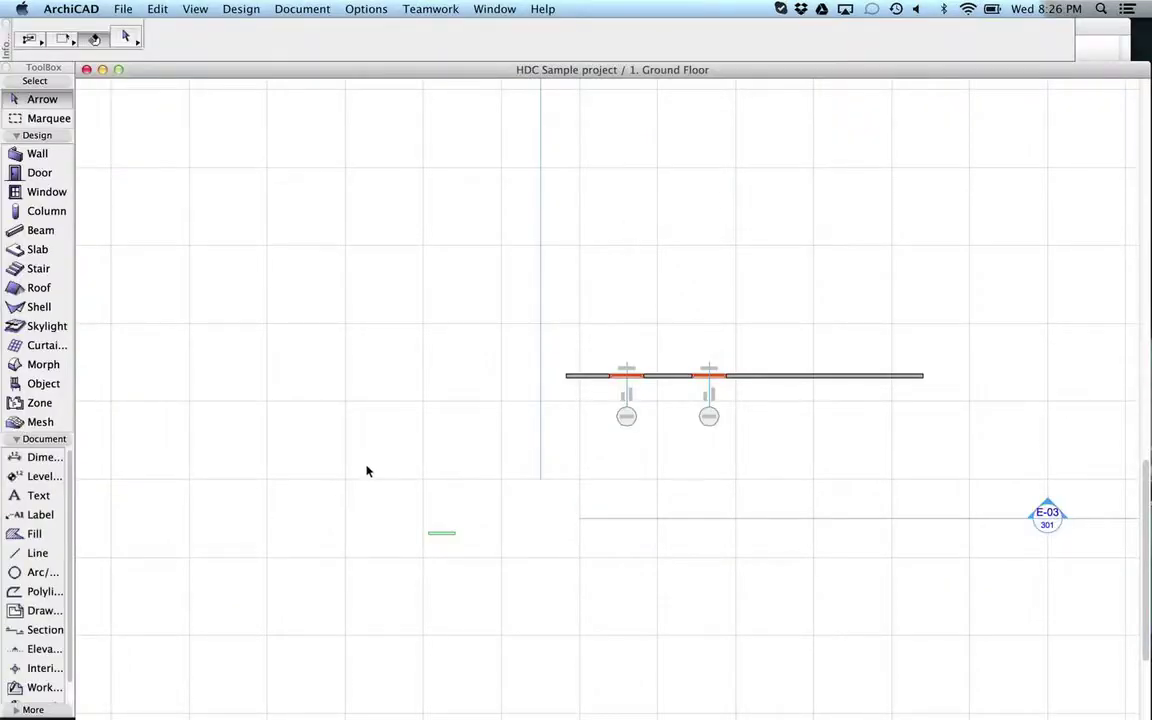
click(441, 534)
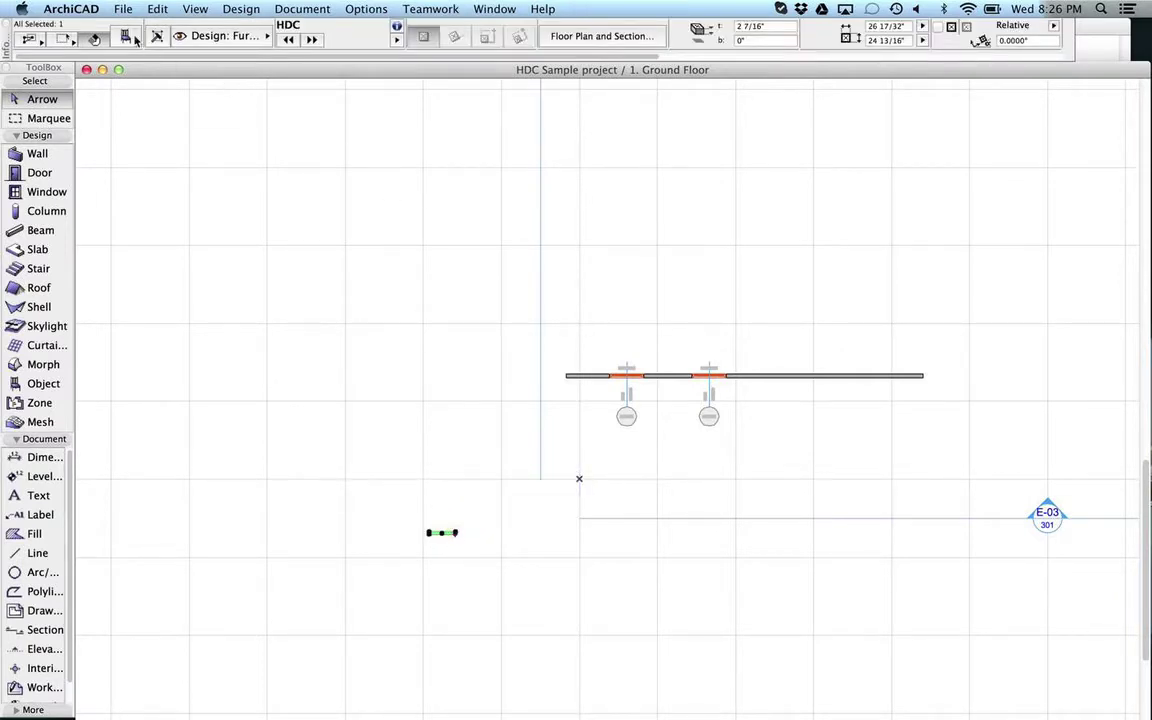
click(127, 37)
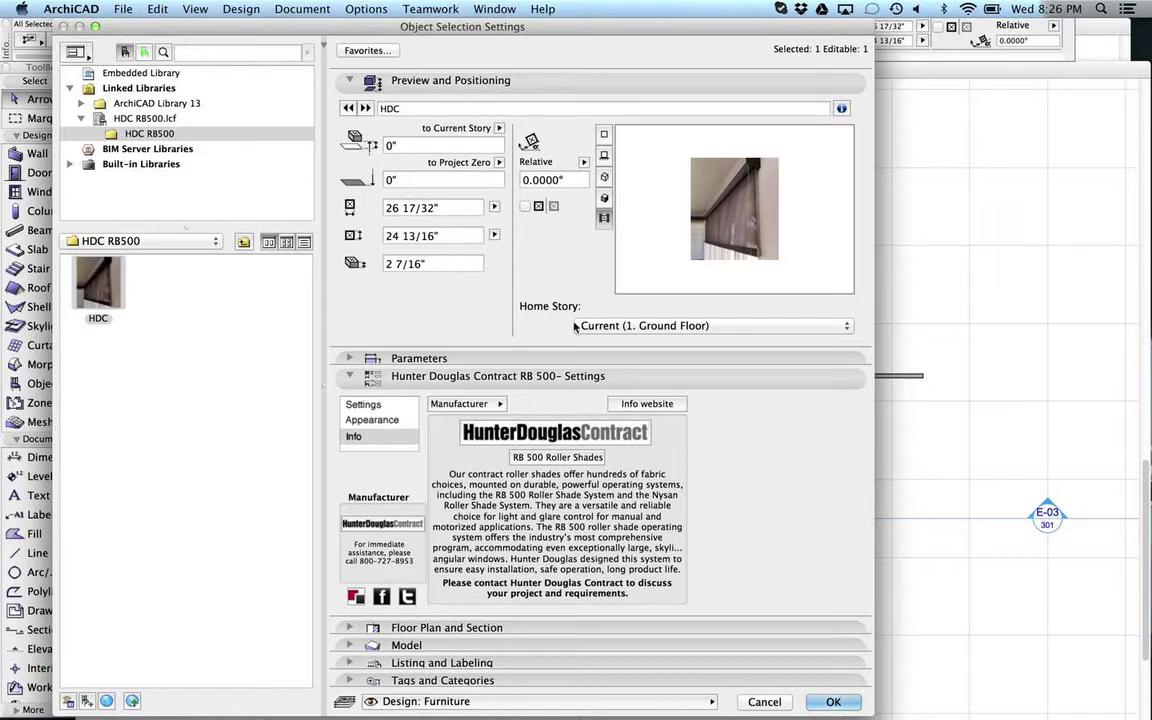
Step: Consult the RB 500 Roller Shades web page and return to the shade settings to read the product details and Key Features
click(557, 460)
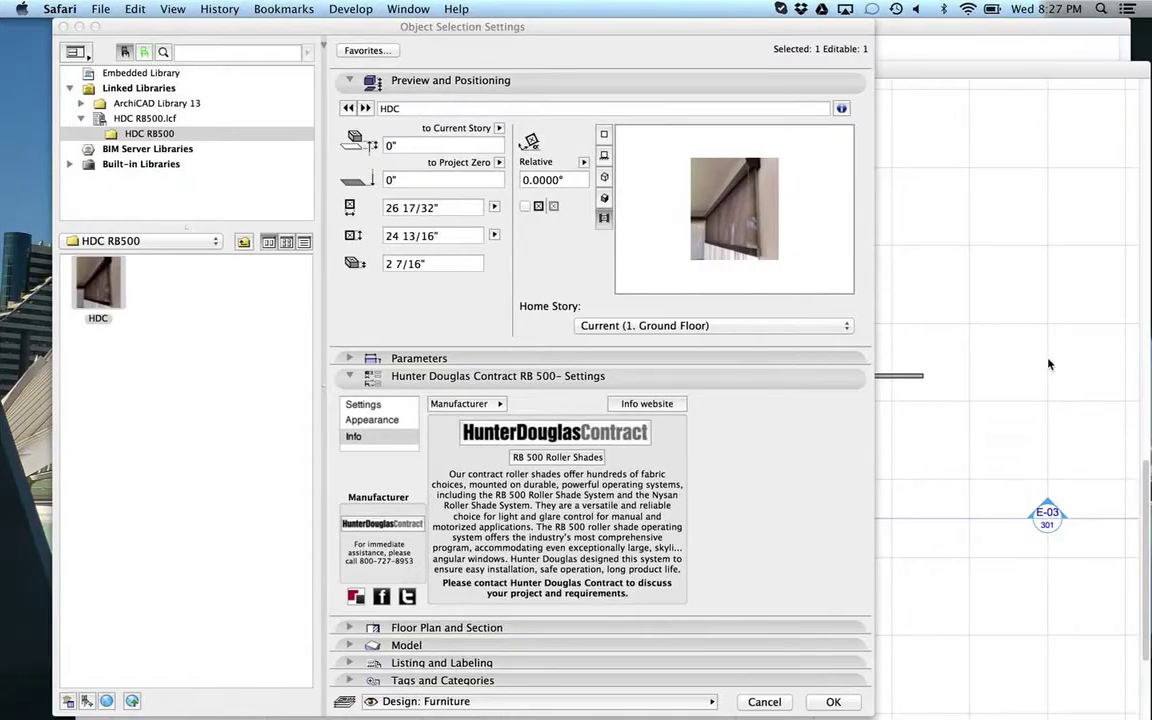
click(796, 524)
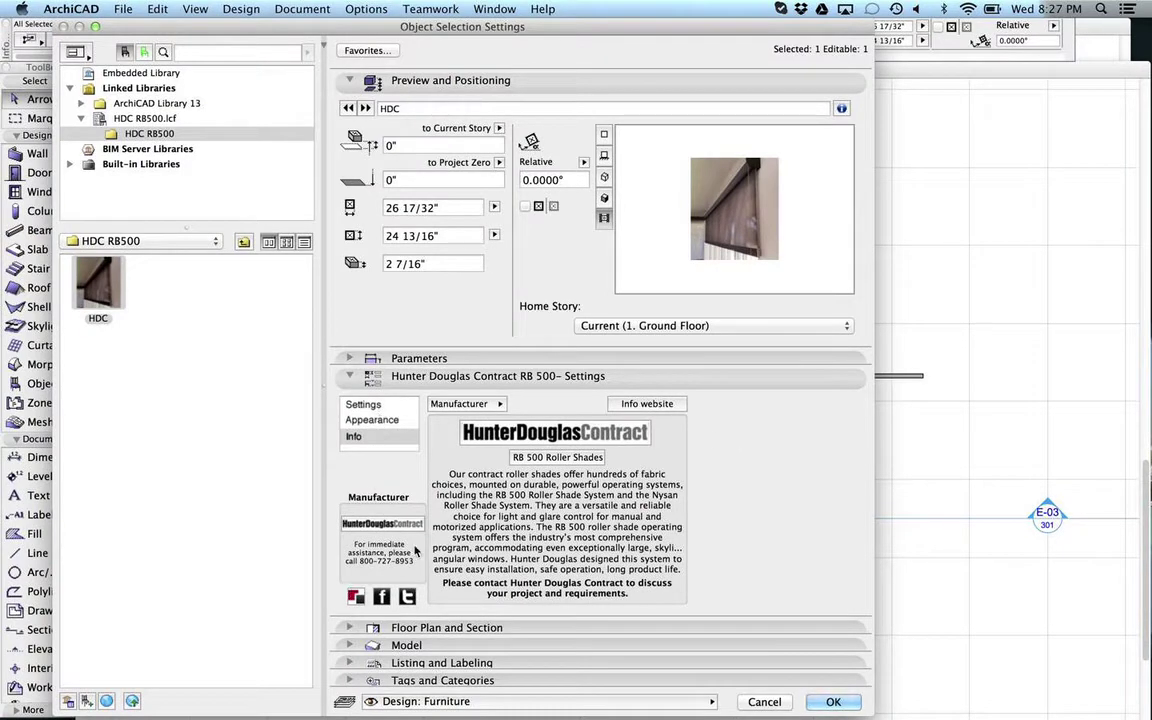
click(380, 406)
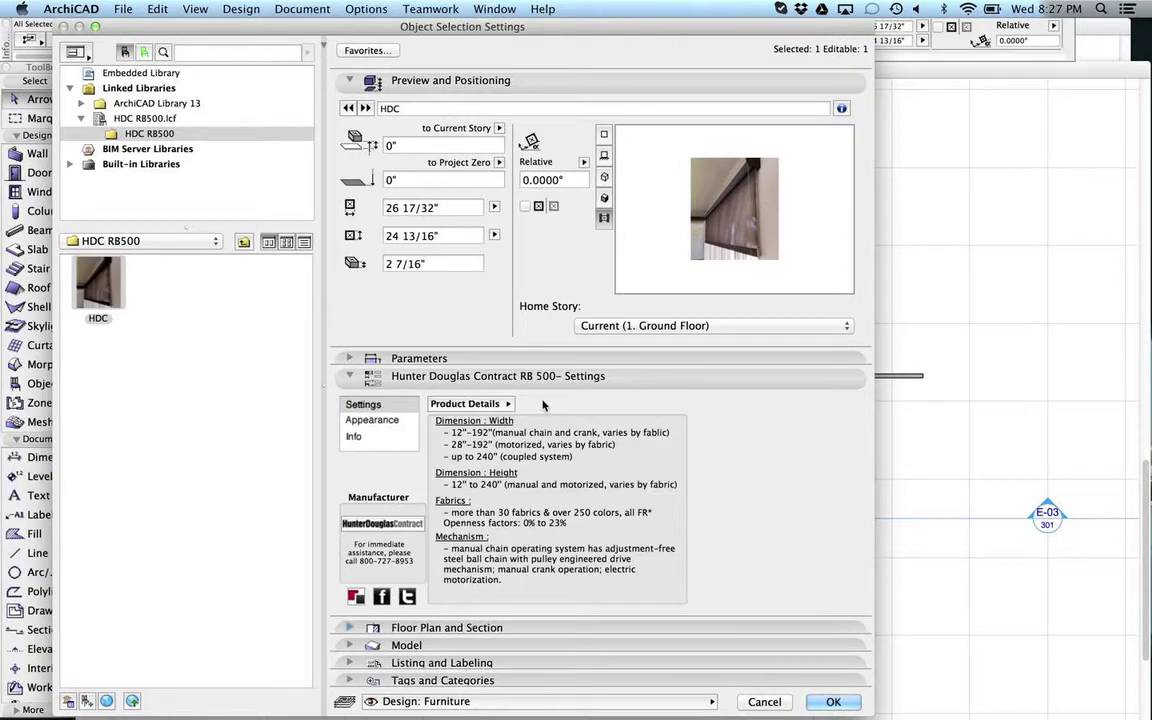
click(488, 406)
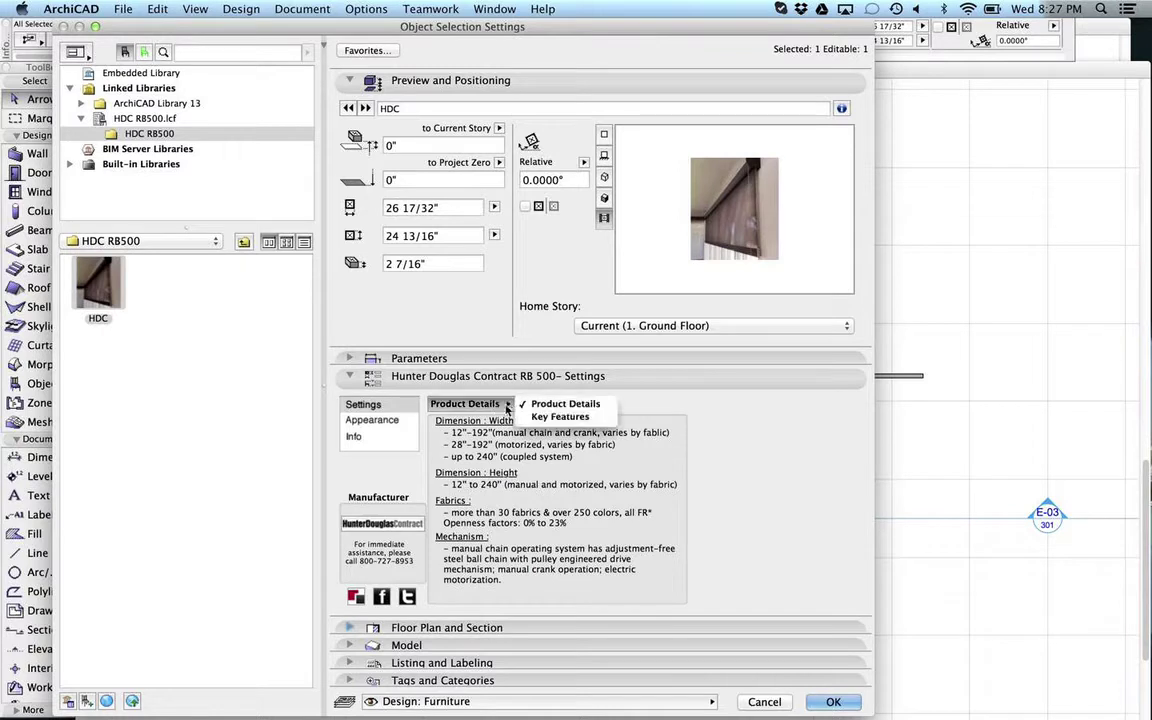
click(565, 422)
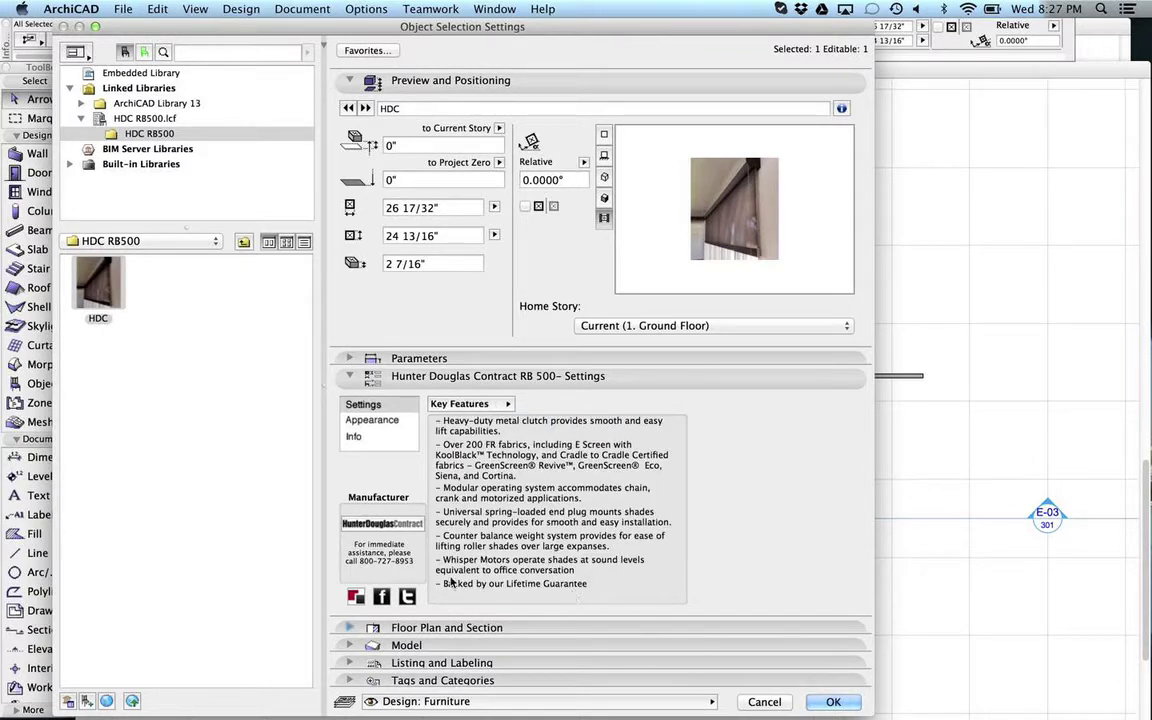
Step: Set the shade's system to Motorized in its appearance settings, with the preview showing the shaded 3D model
click(389, 421)
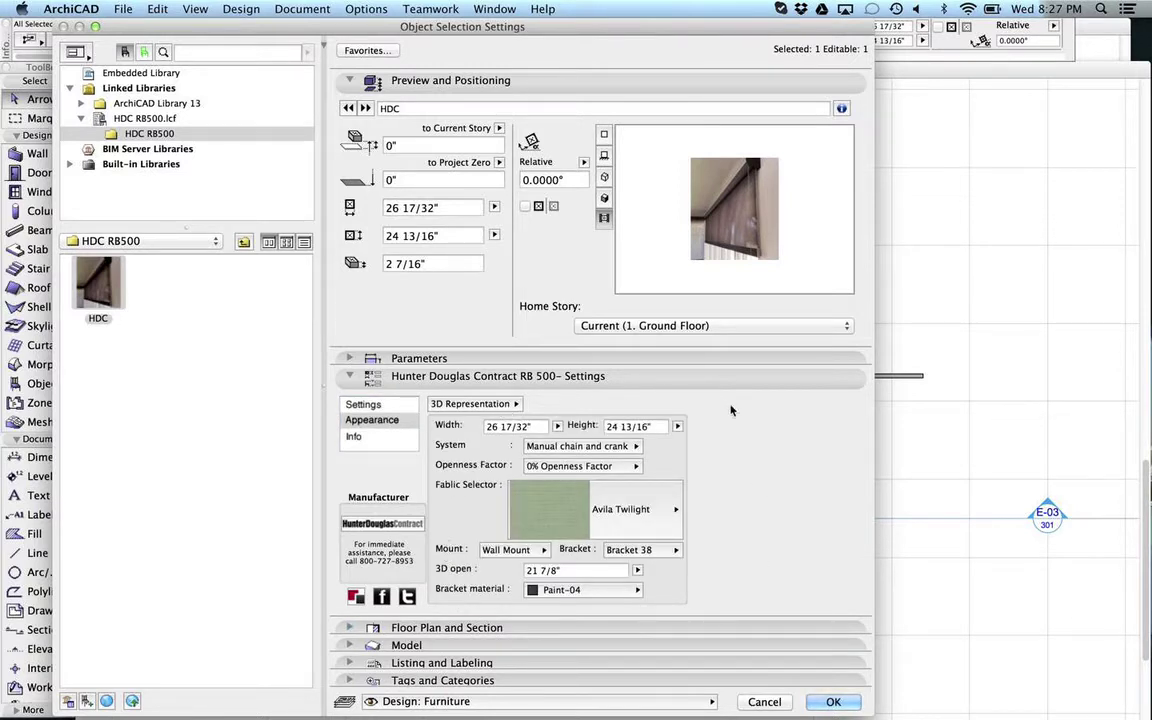
click(626, 447)
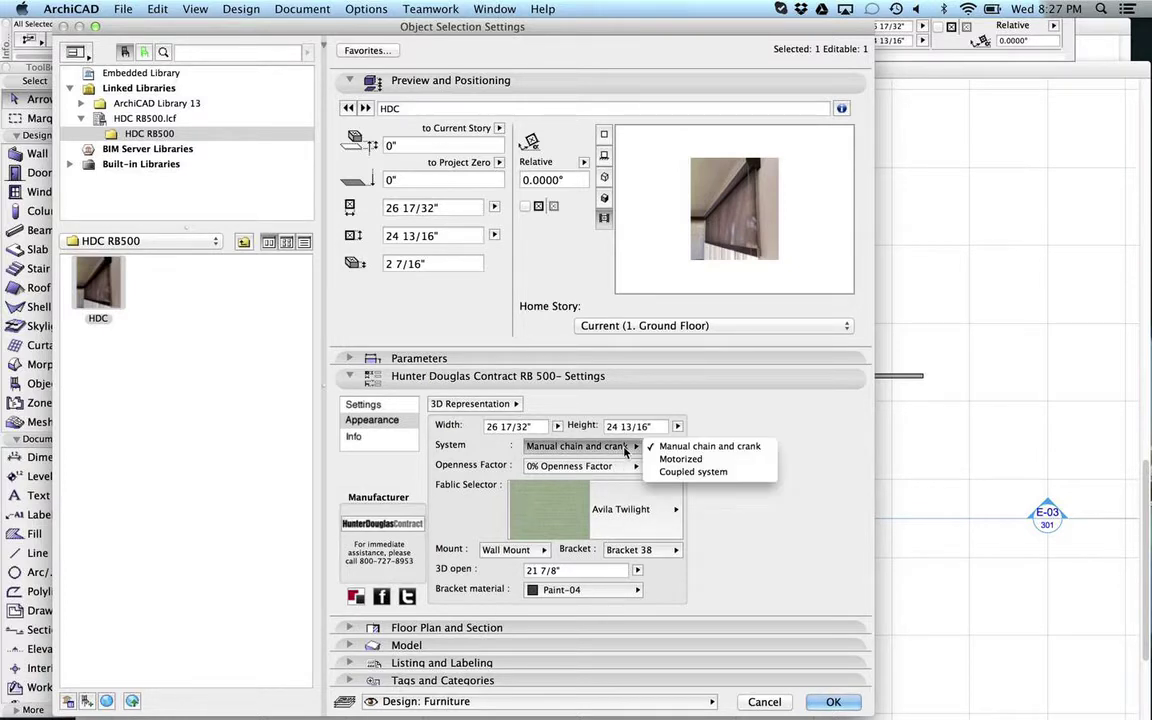
click(846, 464)
click(604, 197)
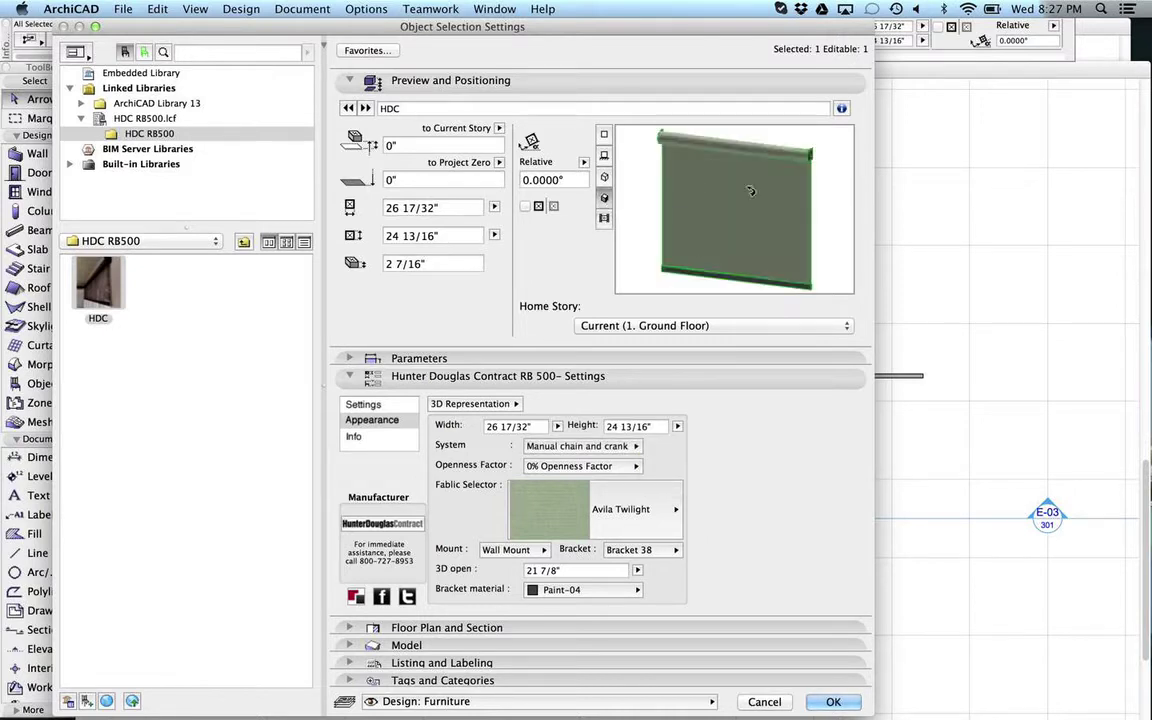
click(628, 446)
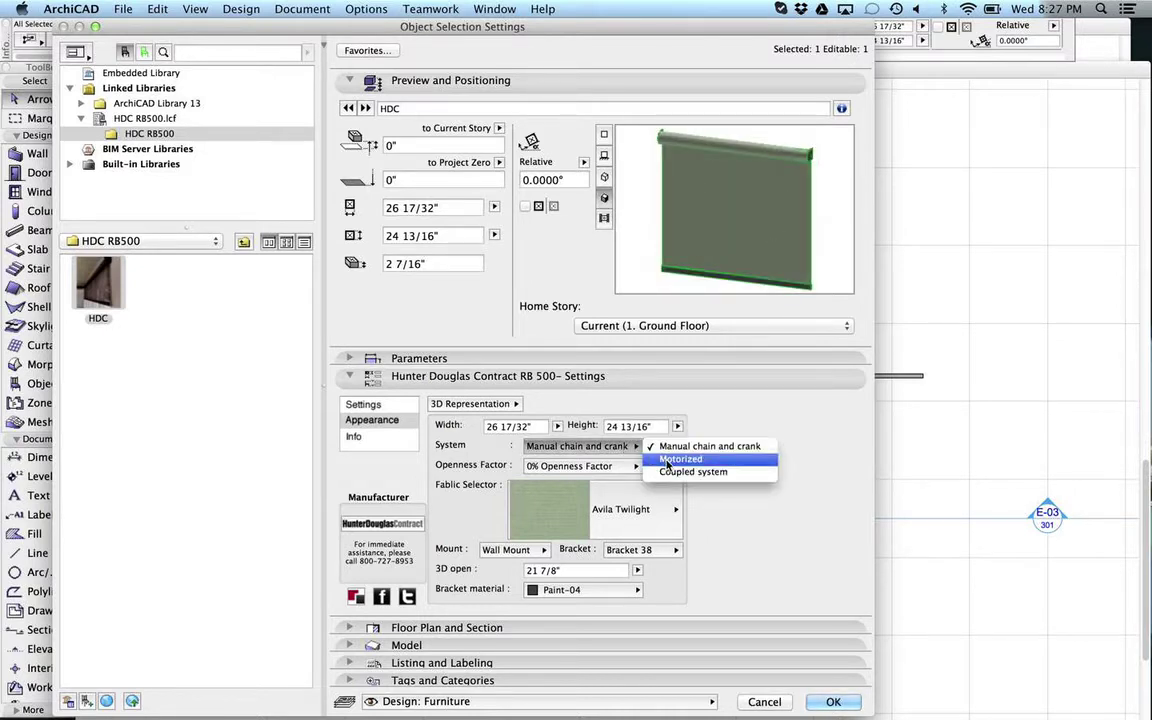
click(668, 460)
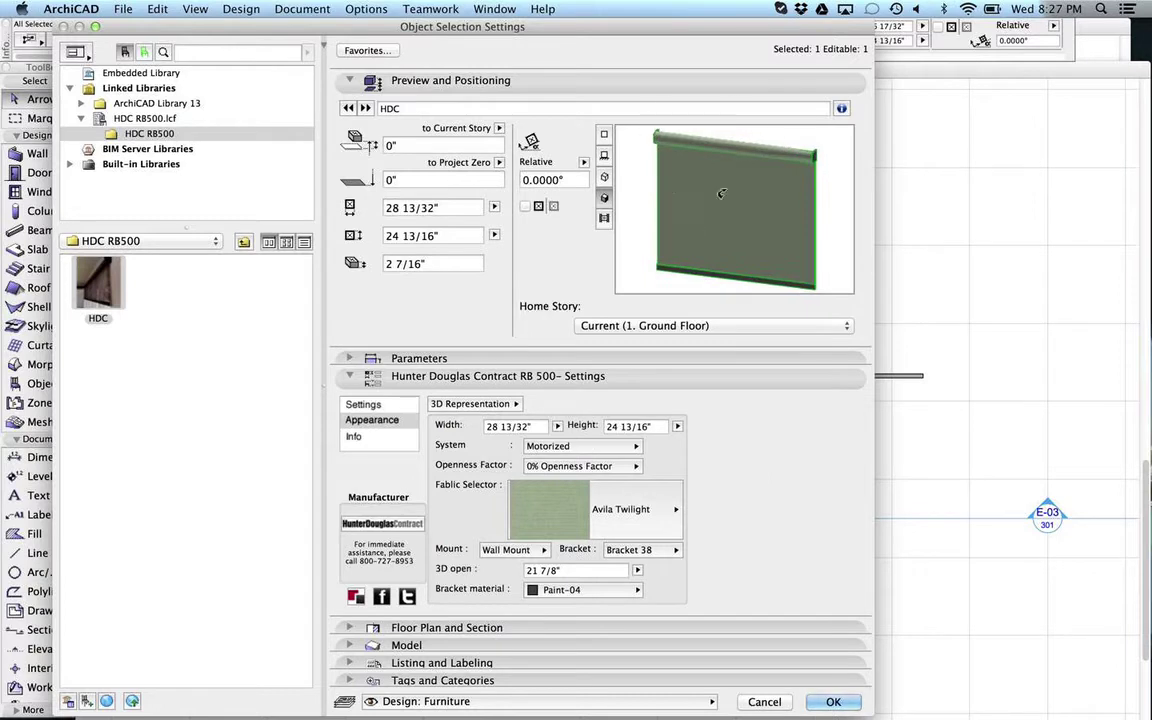
Step: Try the X-Lite Standard Blackout fabric on the shade with the 0% openness factor
click(584, 468)
click(788, 548)
click(641, 504)
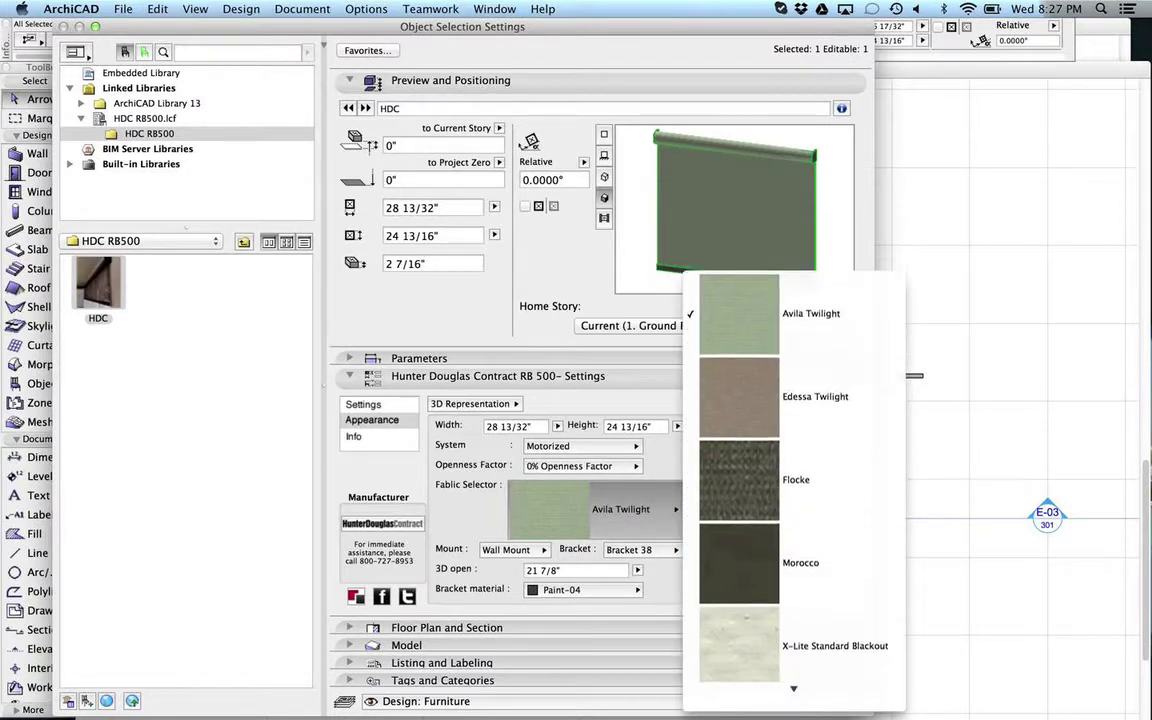
click(790, 604)
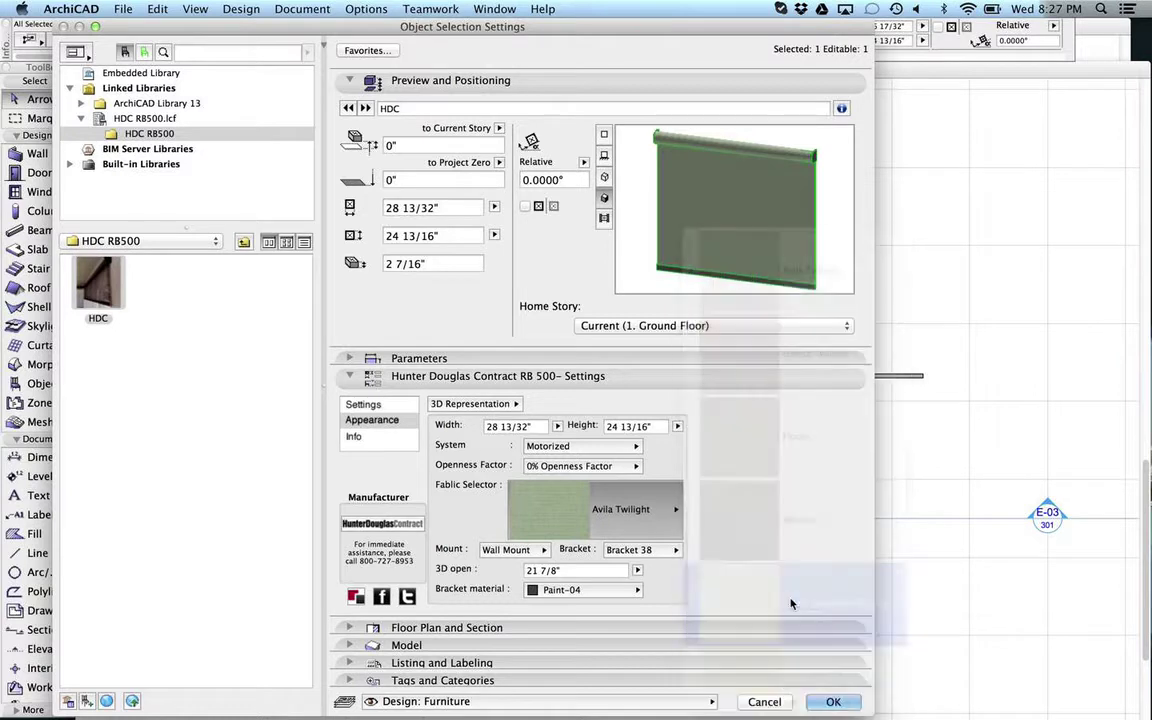
Step: Set the shade's openness factor to 1% and its fabric to GreenScreen Revive HD2501, and apply the settings
click(614, 468)
click(668, 480)
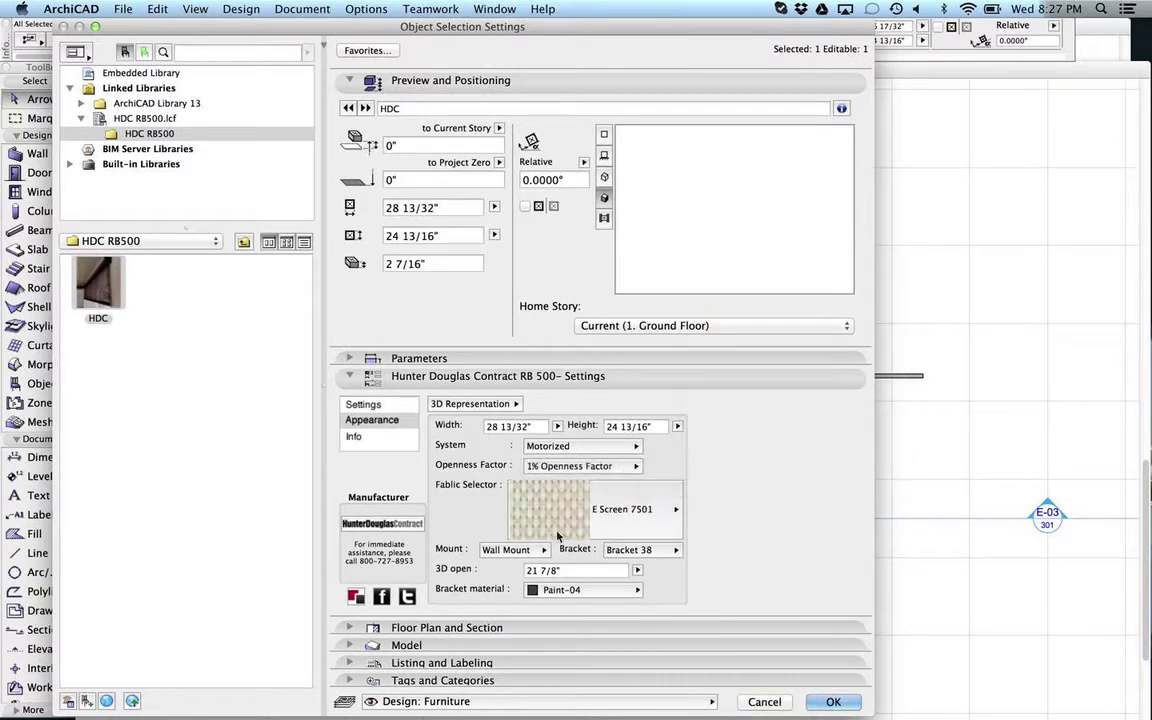
click(631, 525)
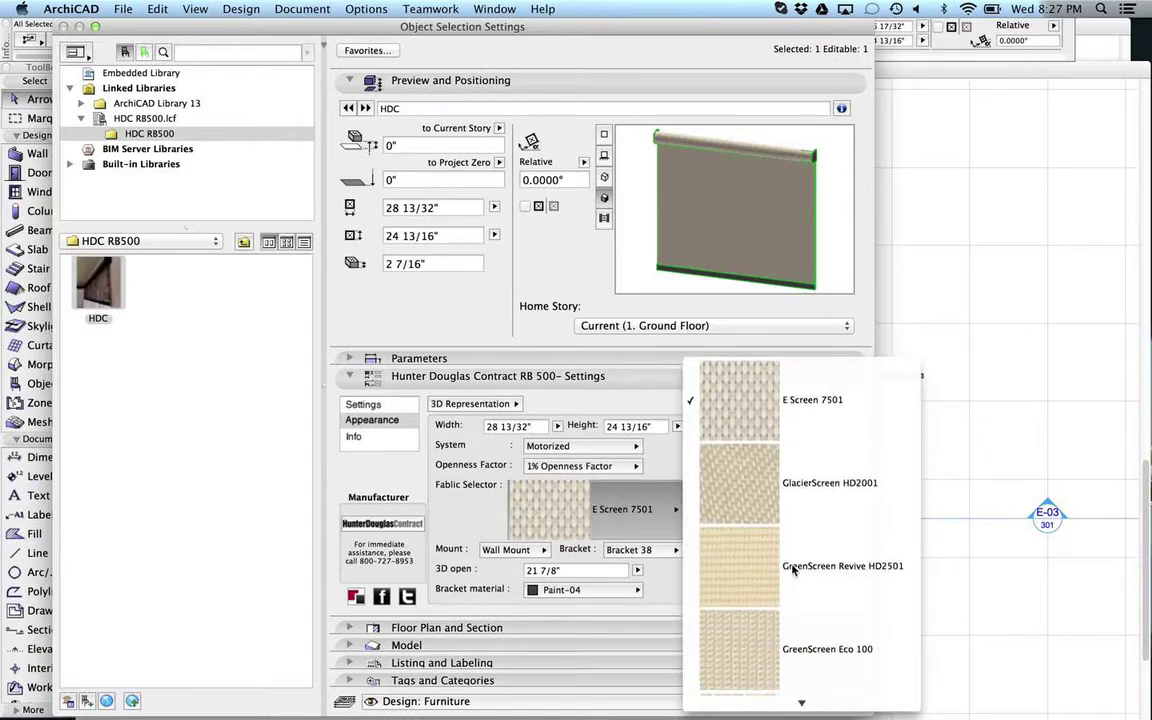
click(782, 568)
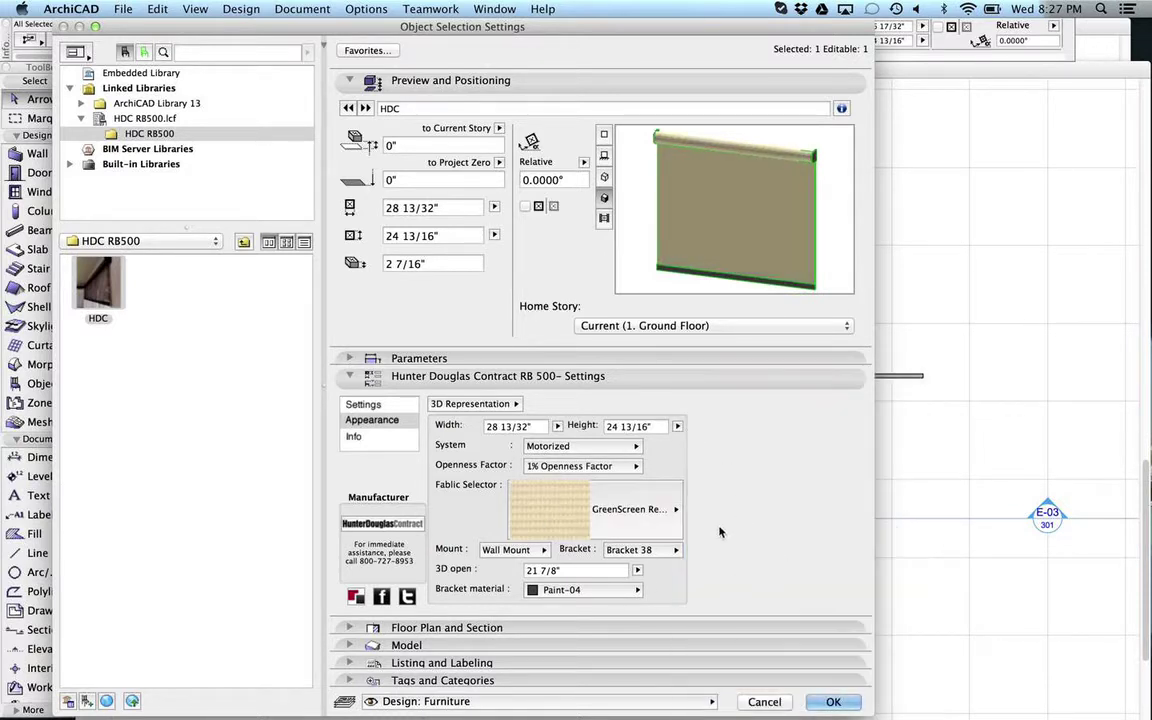
click(645, 551)
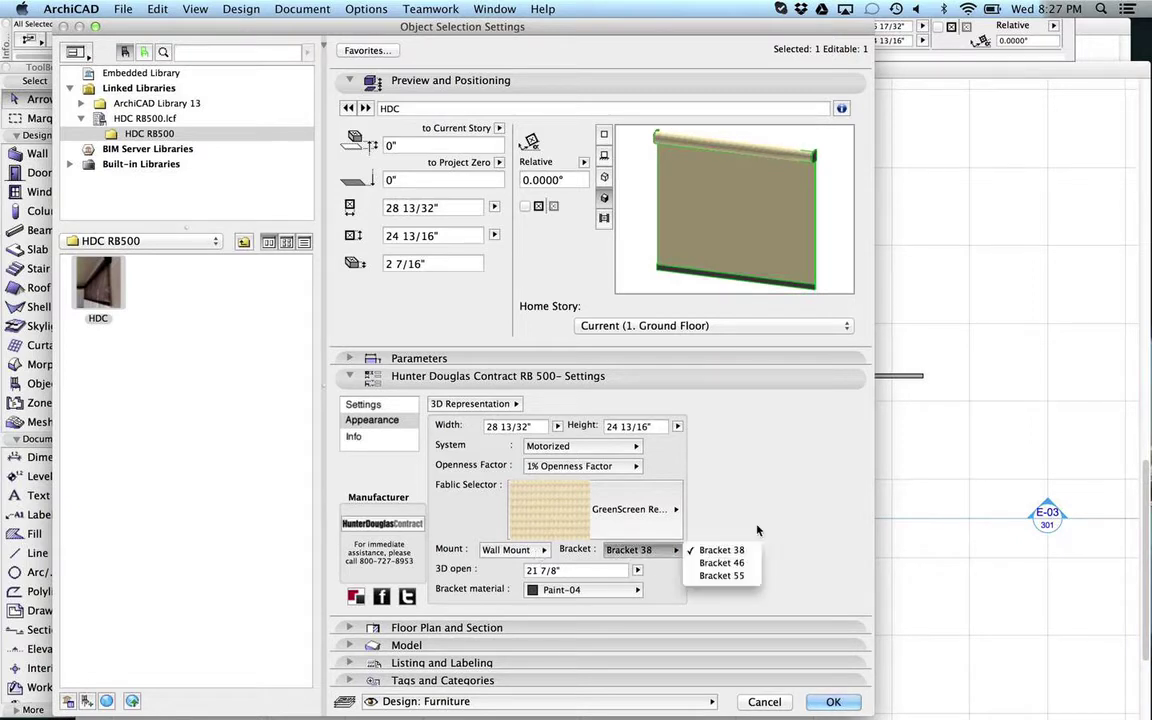
click(805, 565)
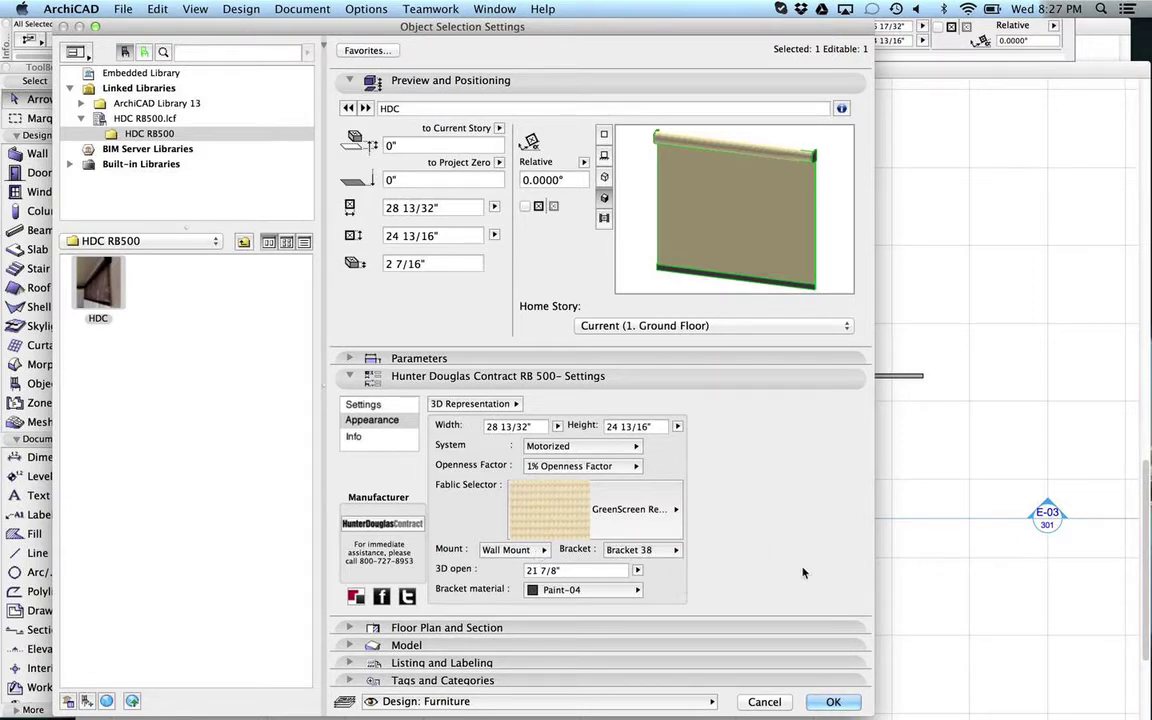
click(830, 702)
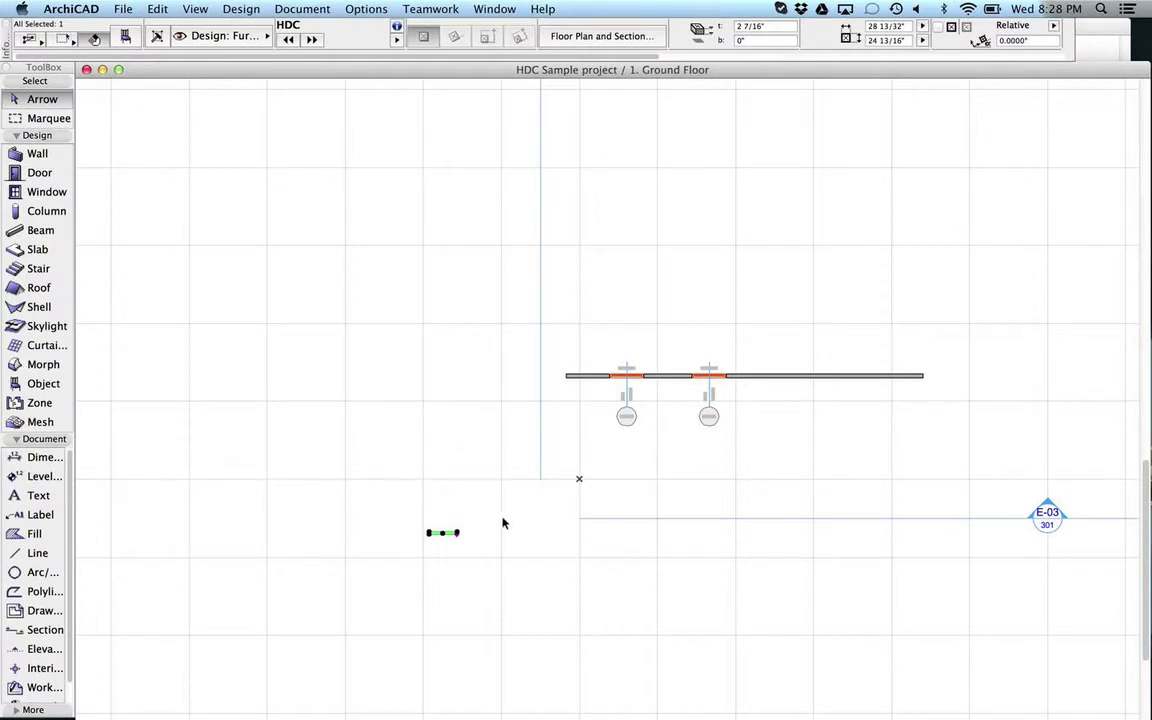
Step: Move the roller shade on the floor plan against the wall face beside window W001 and deselect it
scroll(561, 483, up, 5)
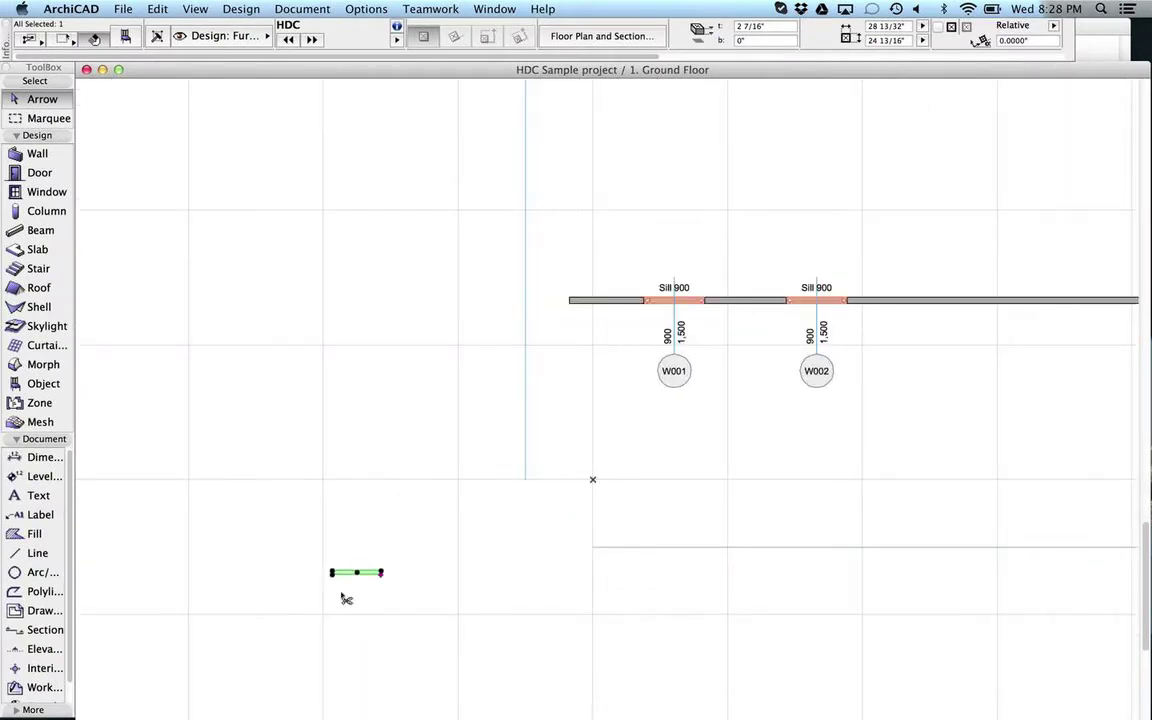
key(super+d)
drag(332, 574, 607, 306)
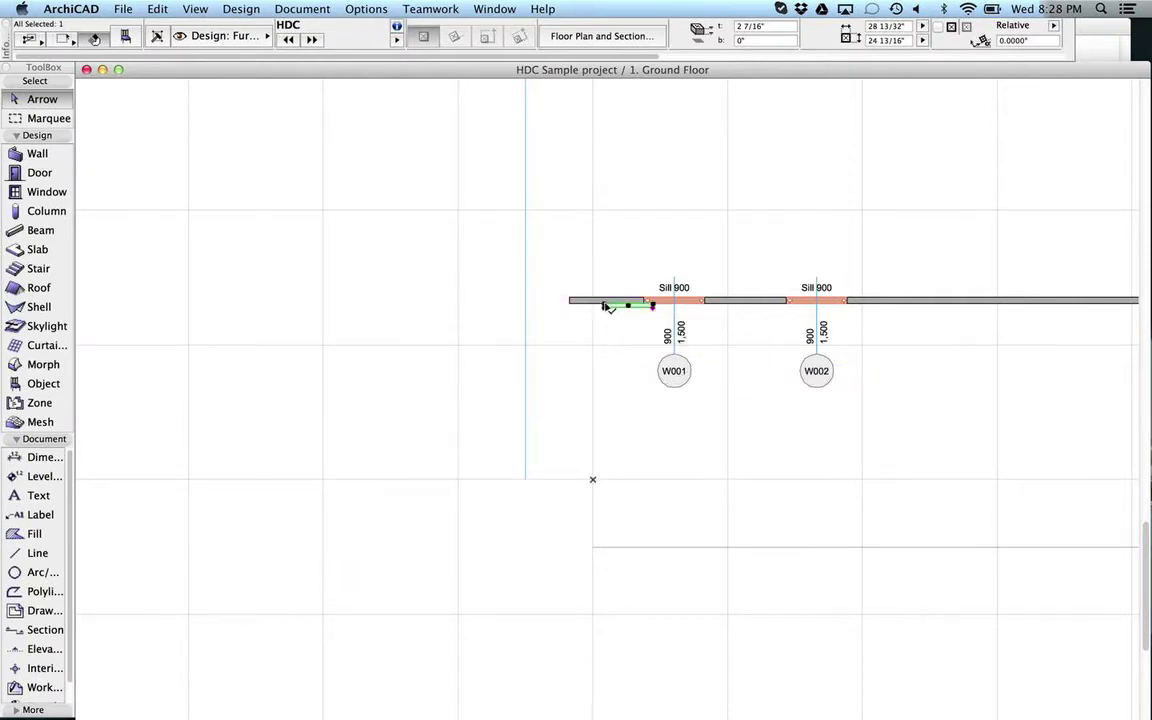
key(Escape)
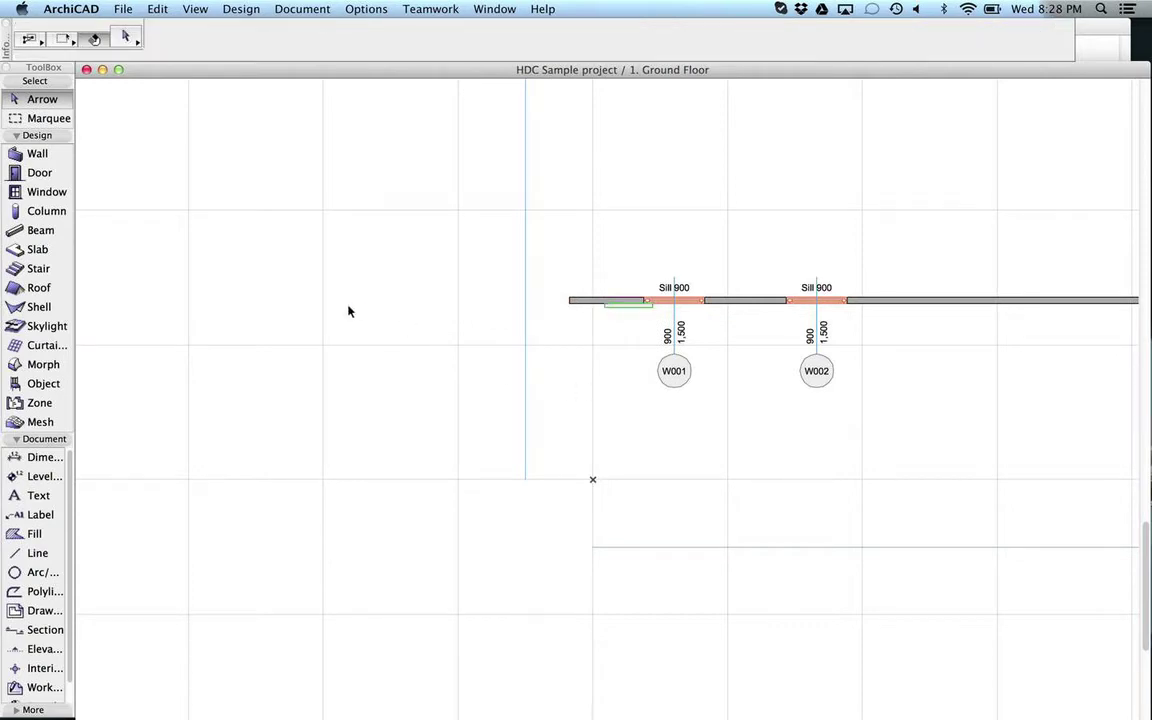
Step: In the 3D view, move the roller shade so its upper-left corner meets the upper-left corner of the first window's frame
mouse_move(1150, 1)
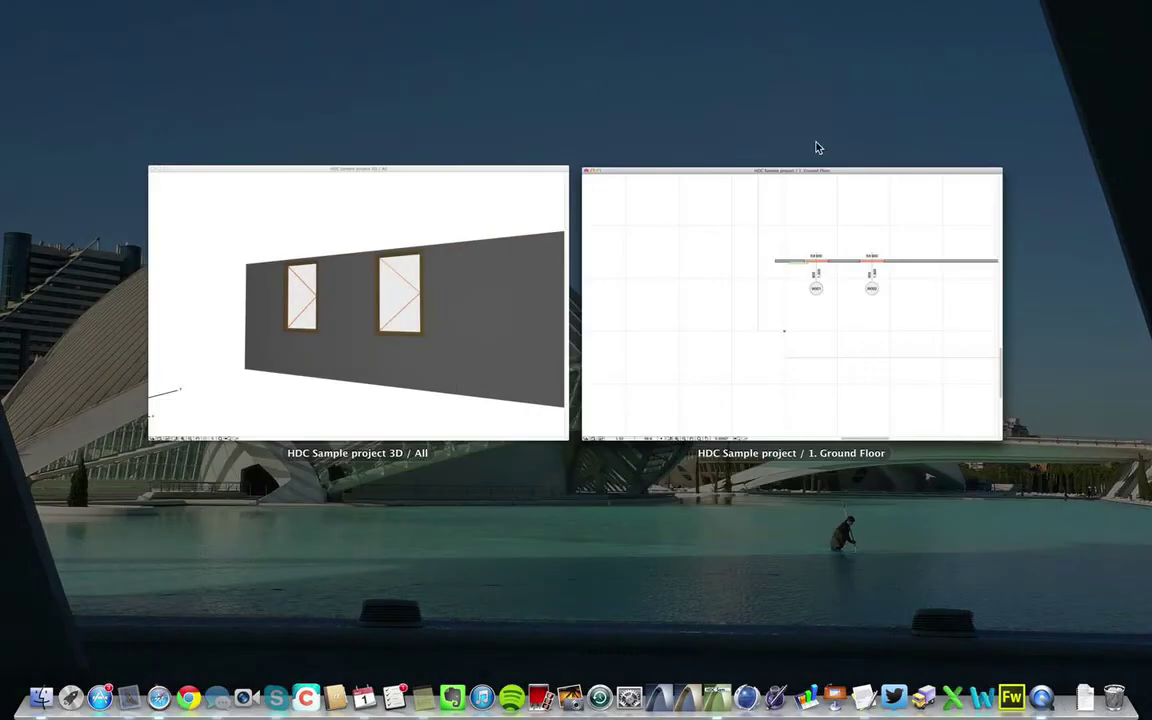
click(283, 224)
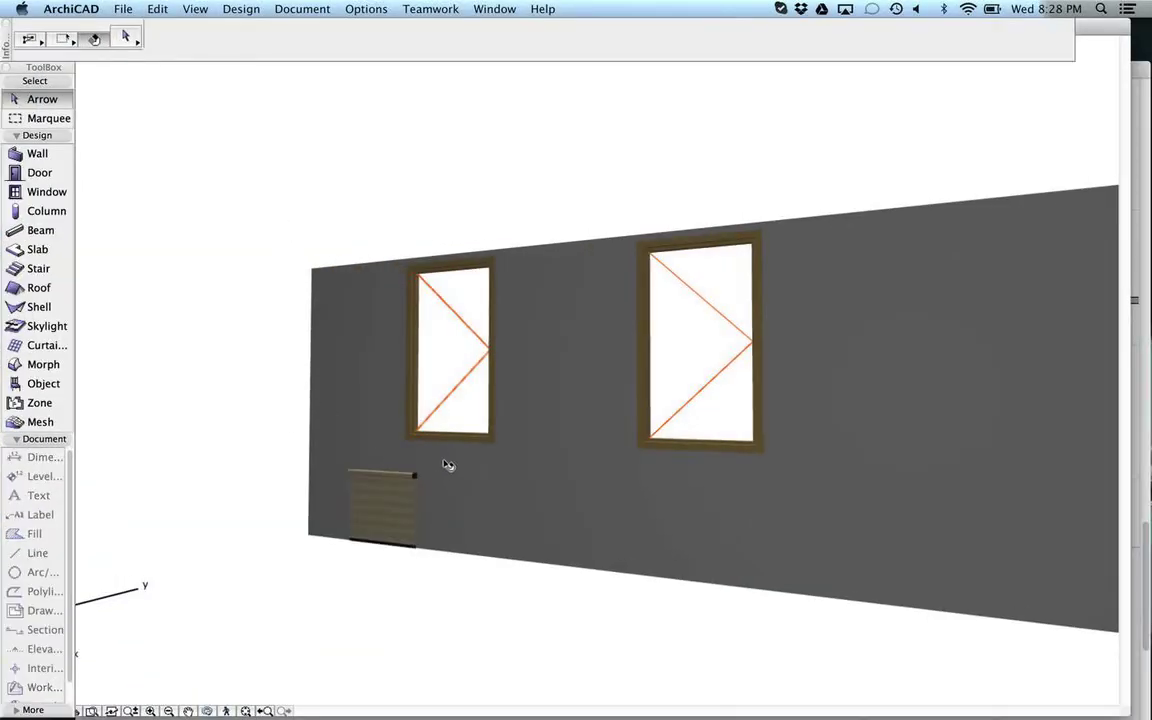
click(229, 711)
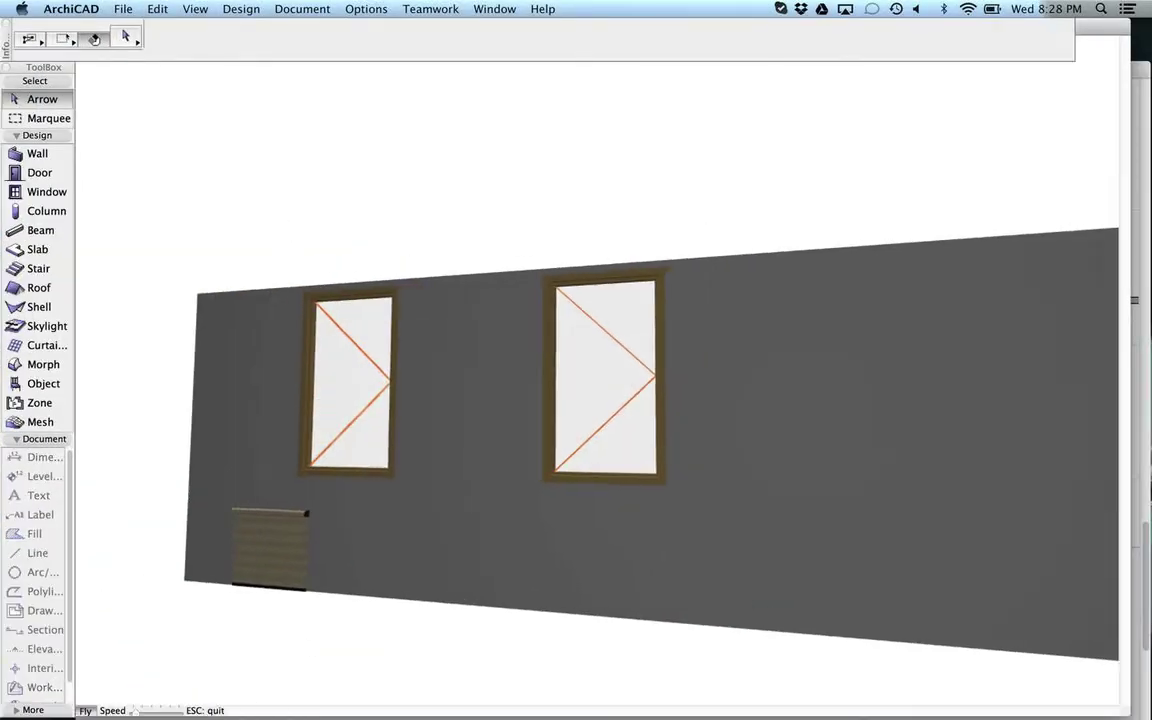
key(Up)
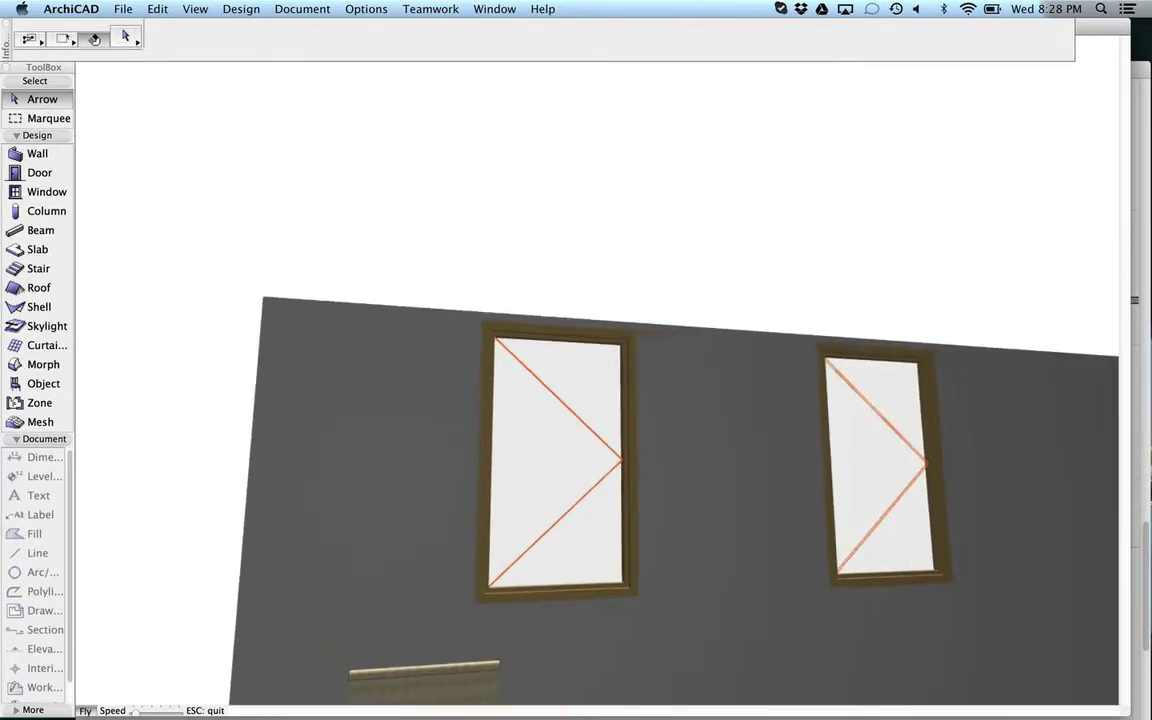
key(Right)
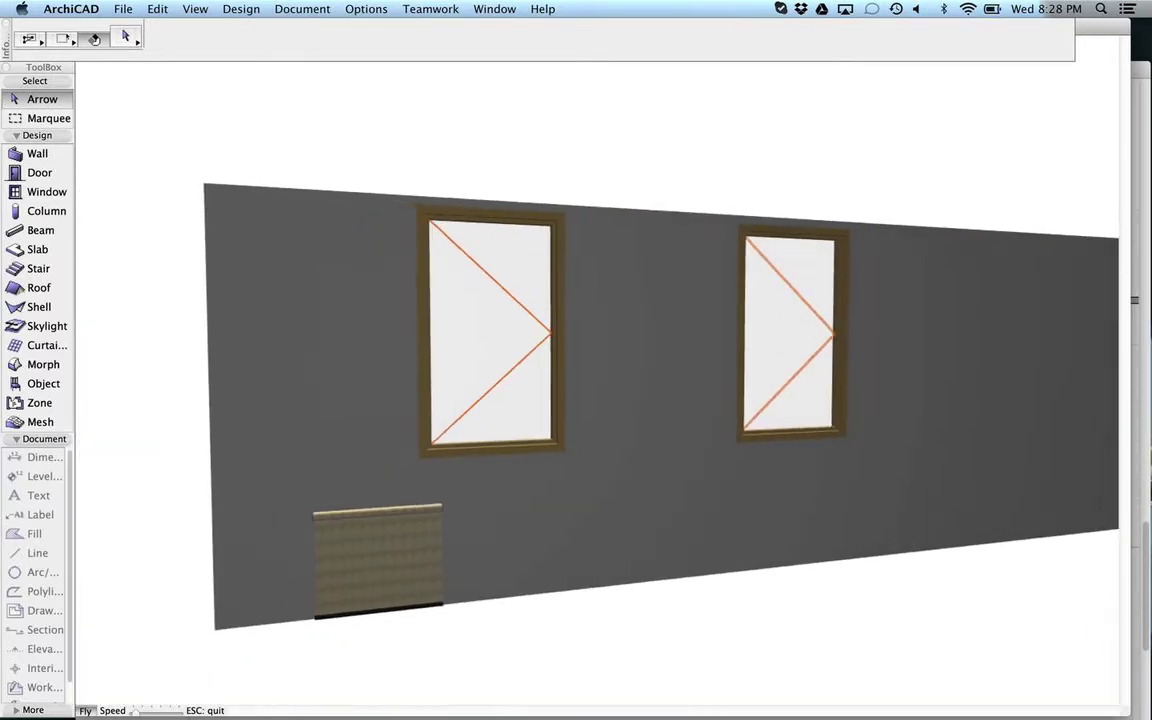
key(Right)
key(Escape)
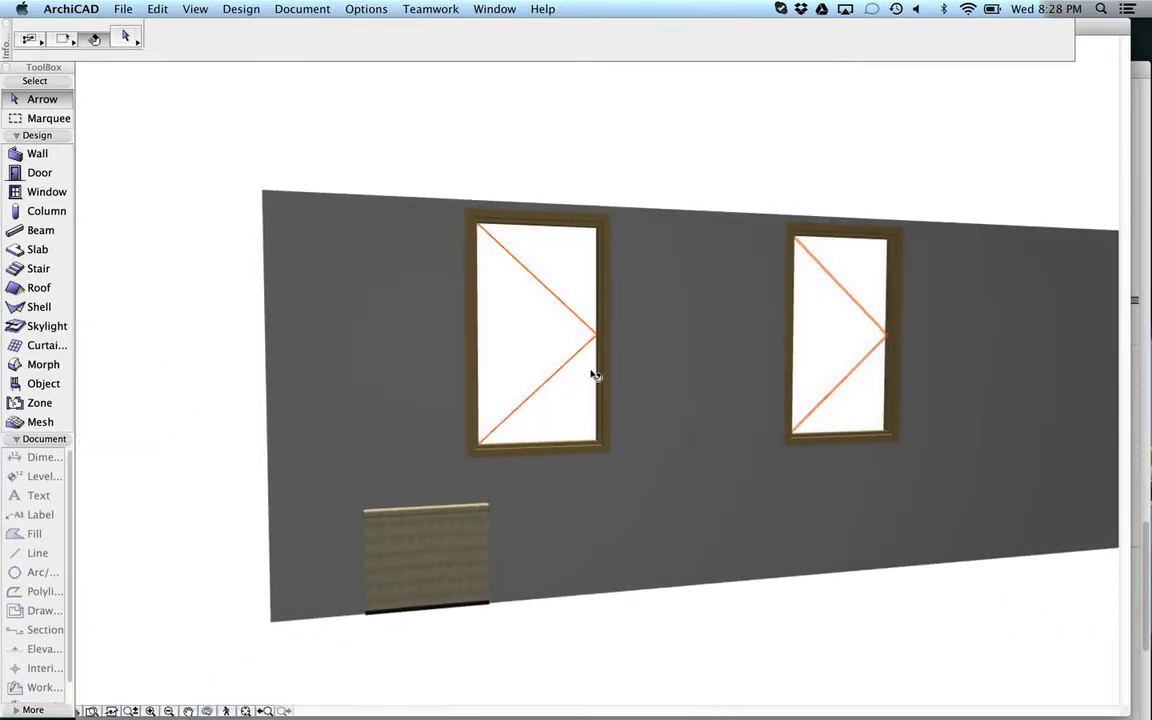
click(486, 524)
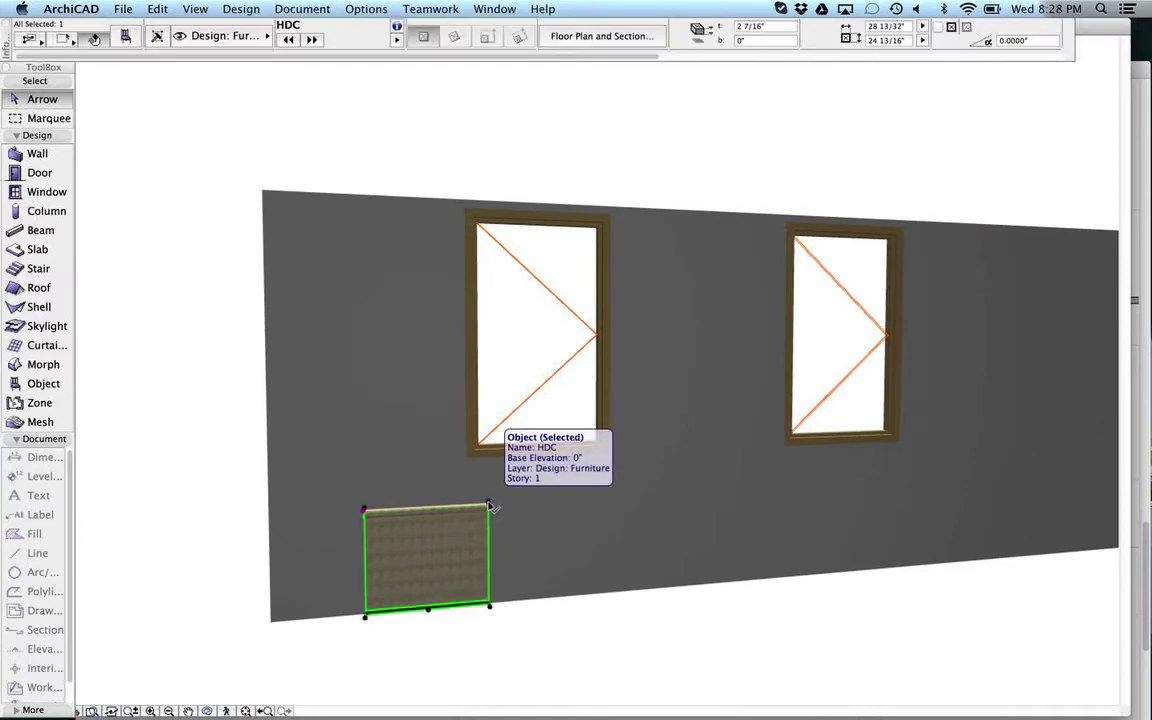
click(366, 511)
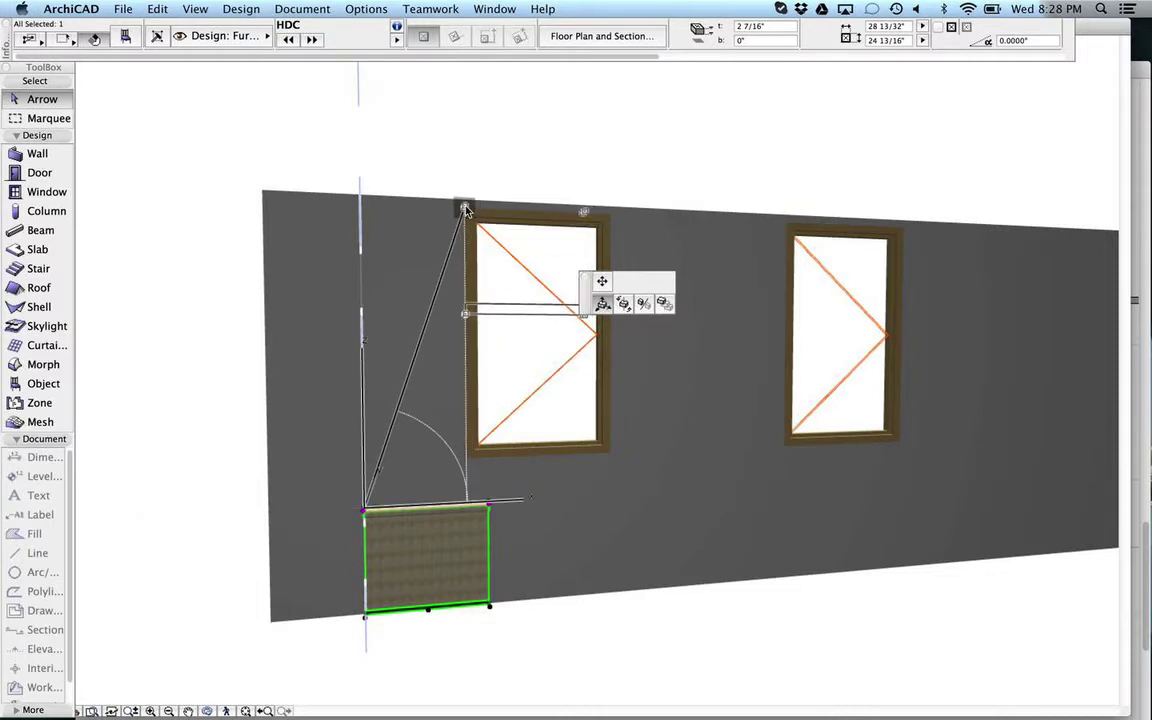
click(465, 209)
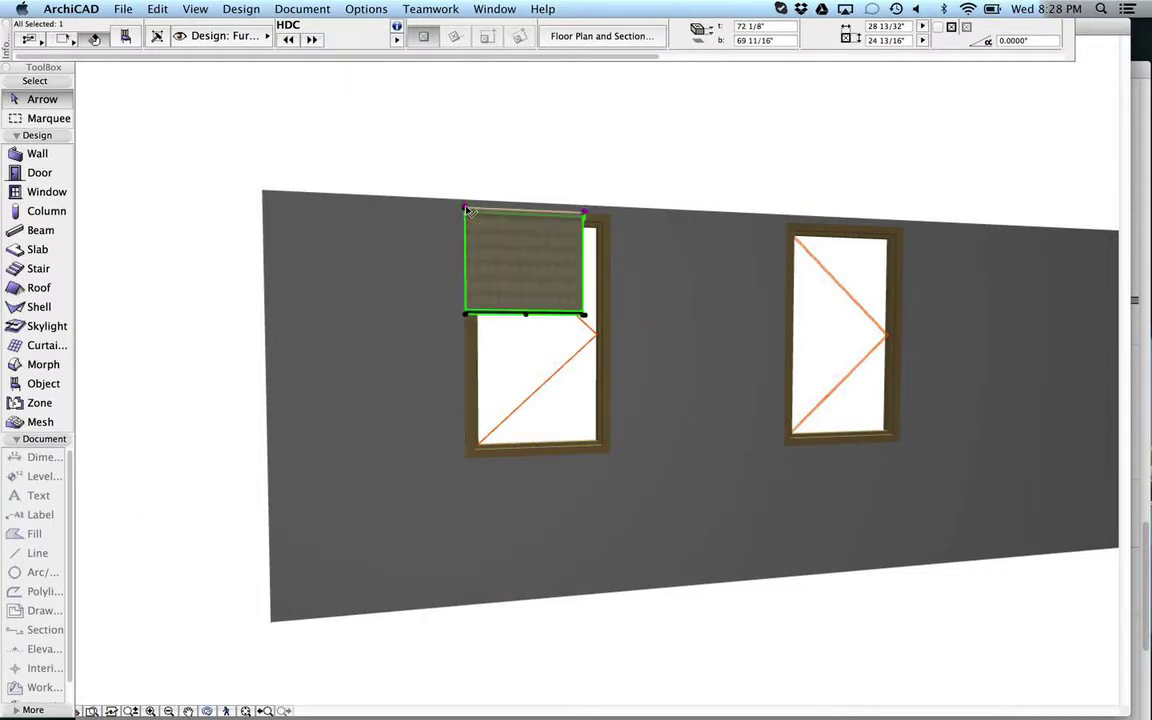
Step: Stretch the roller shade's upper-right corner to the first window frame's upper-right corner, making the shade 35 7/16" wide
click(586, 214)
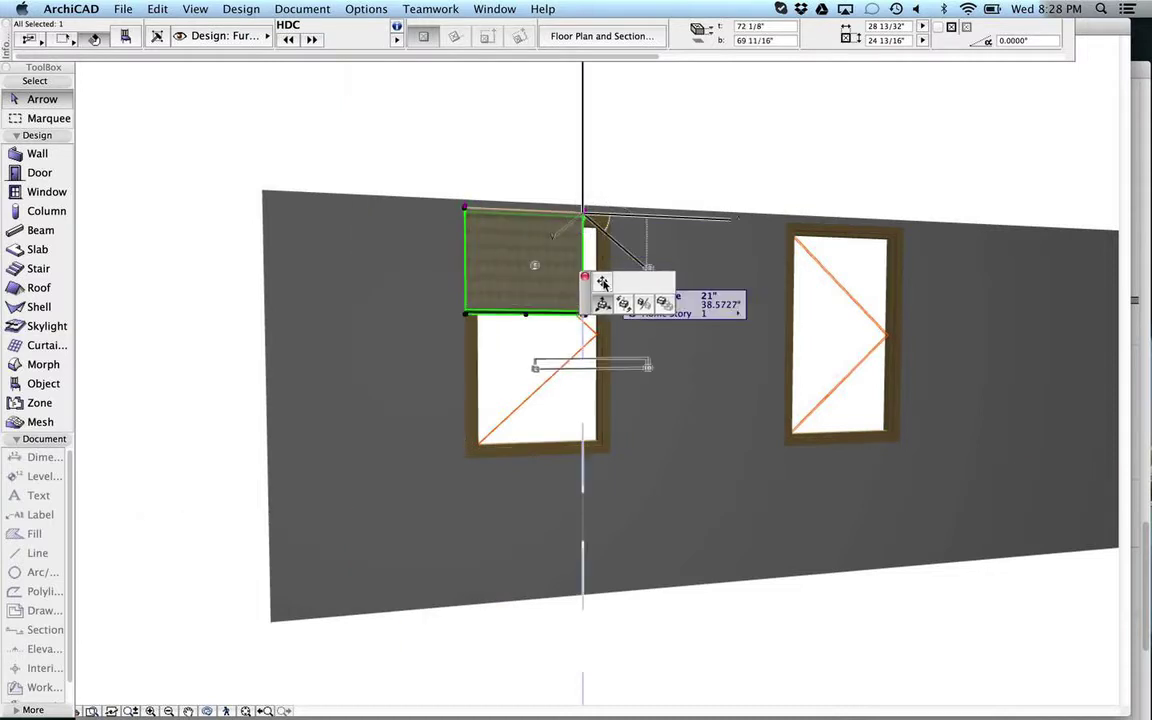
click(603, 282)
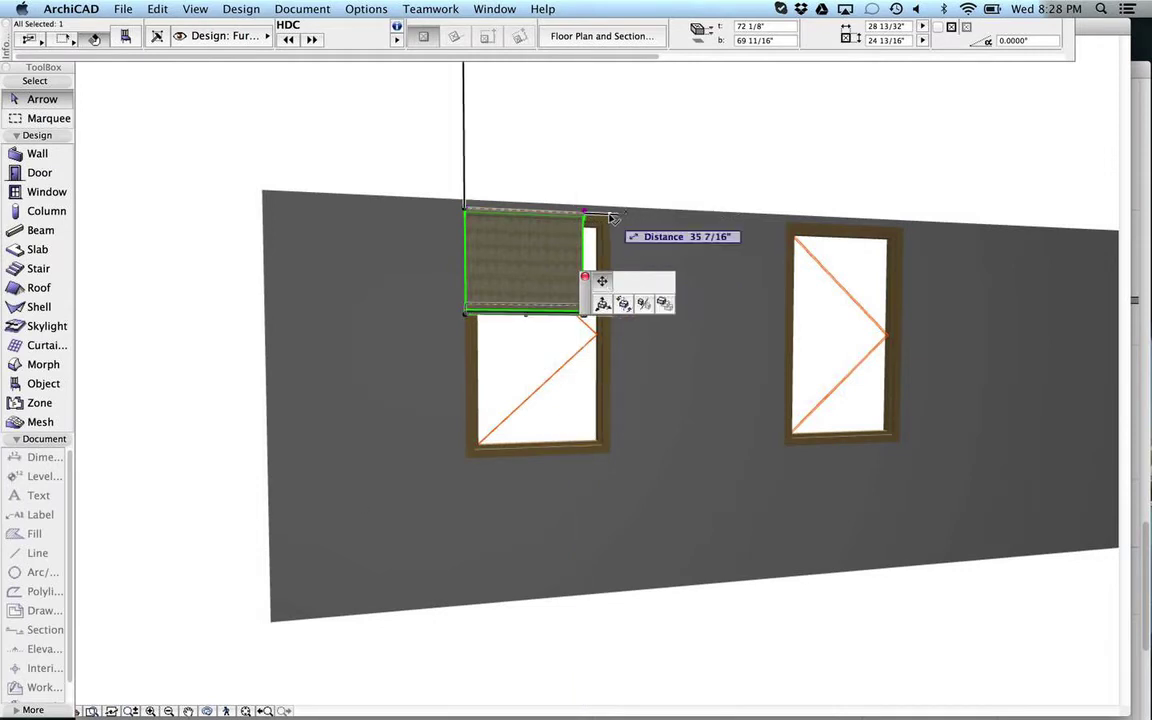
click(612, 218)
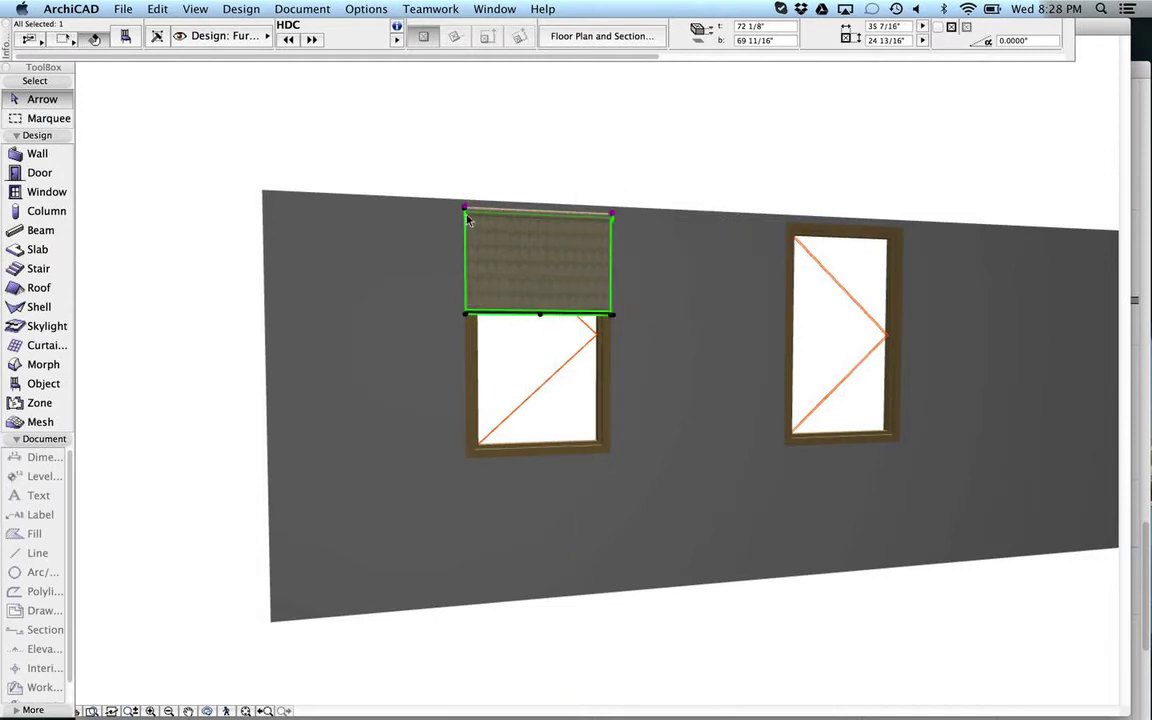
Step: Move the roller shade down 34 1/4" so its bottom edge meets the lower-left corner of the first window's frame
click(467, 316)
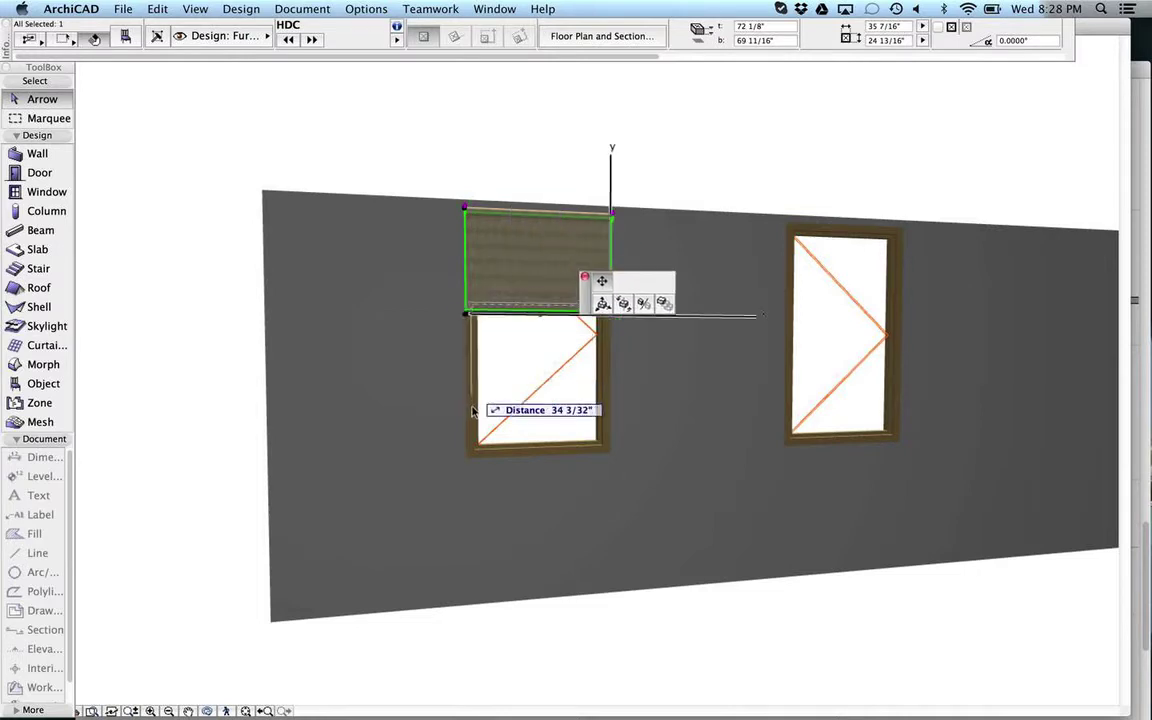
key(Escape)
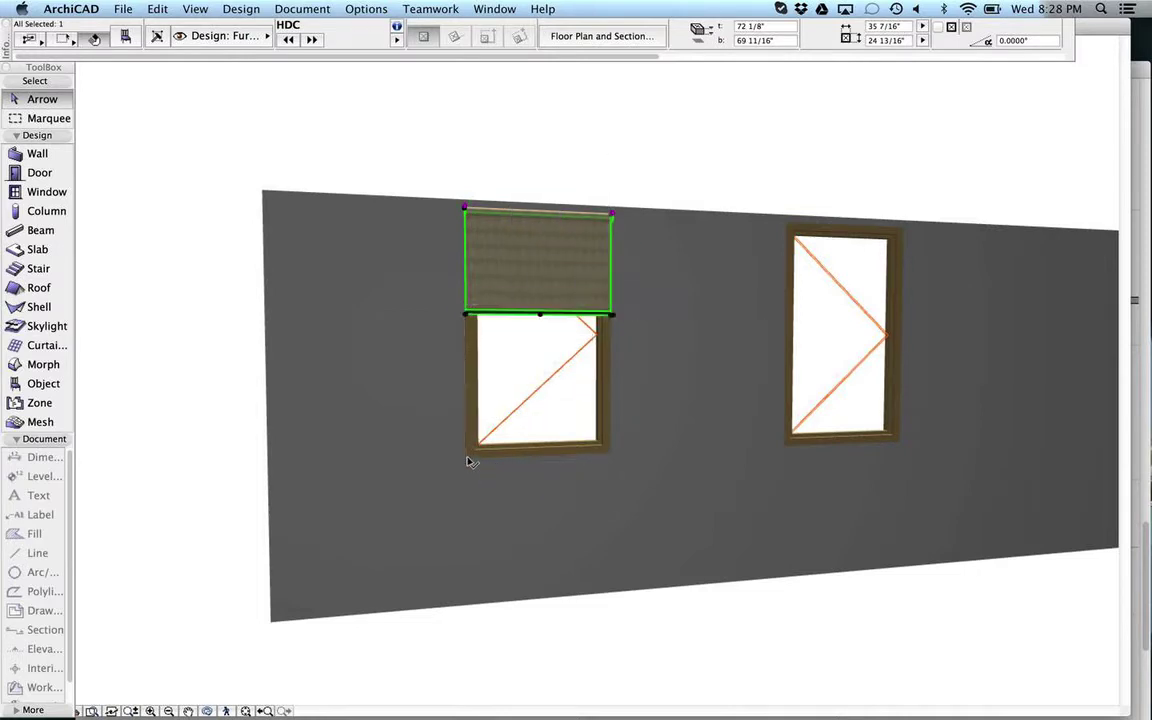
click(540, 318)
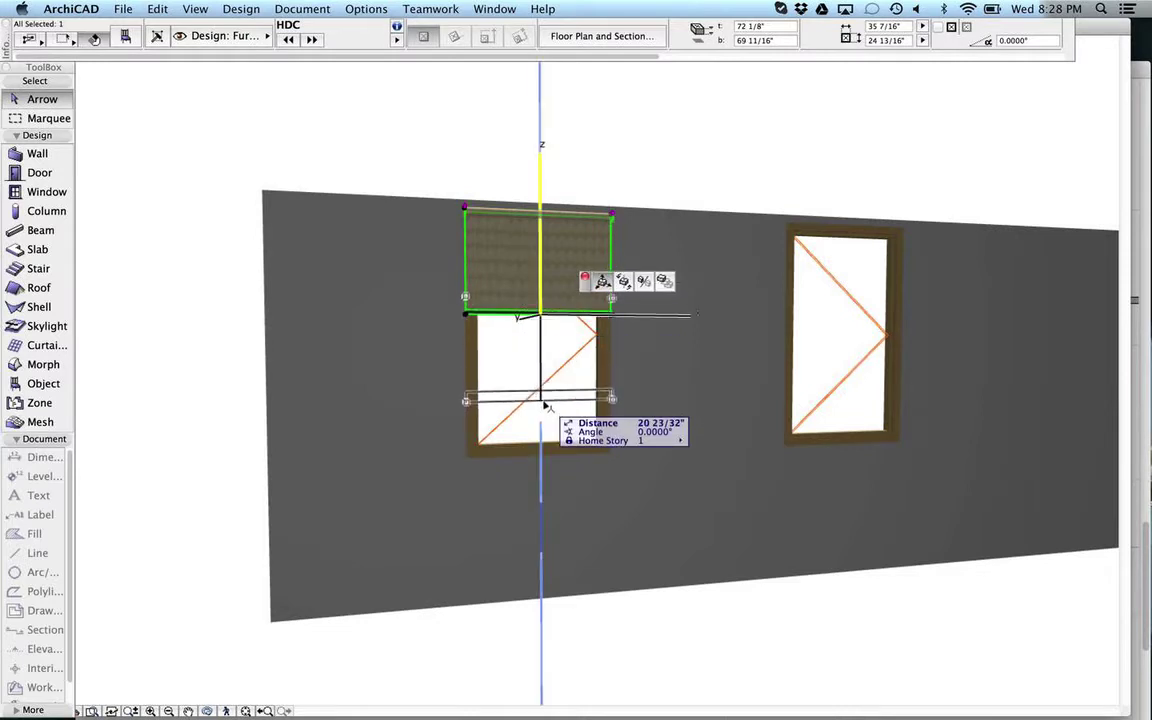
click(467, 459)
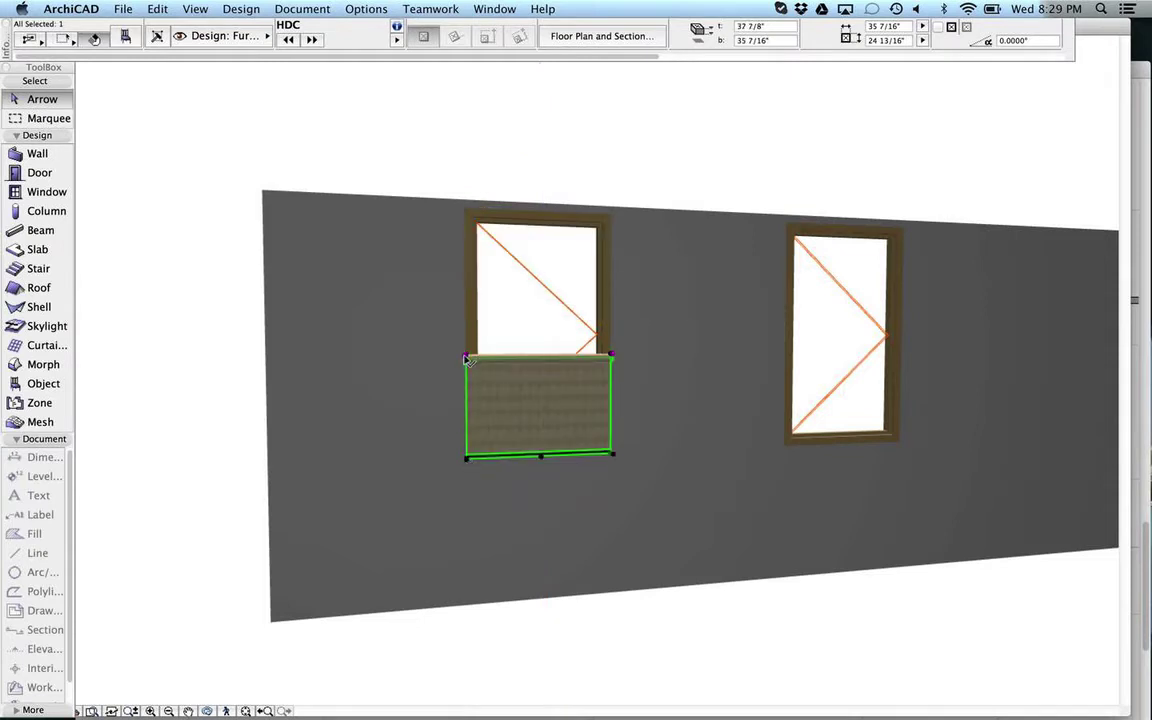
Step: Stretch the right end of the roller shade beyond the first window's frame to a width of 50 1/4"
click(463, 360)
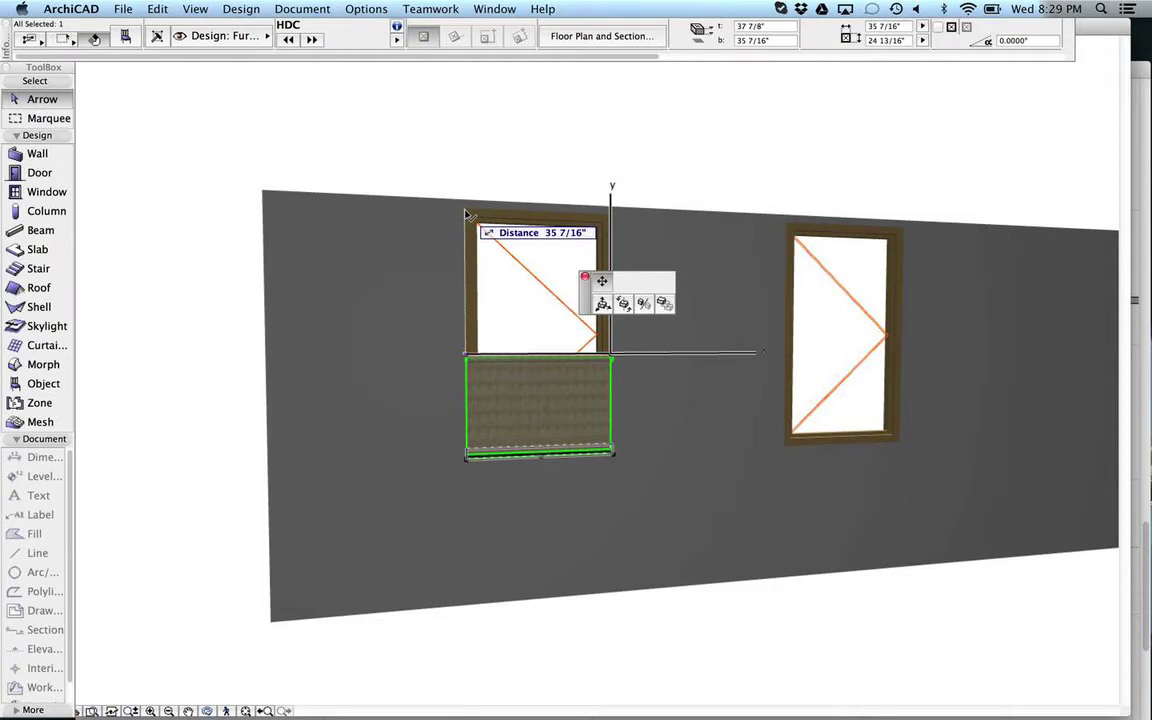
key(Escape)
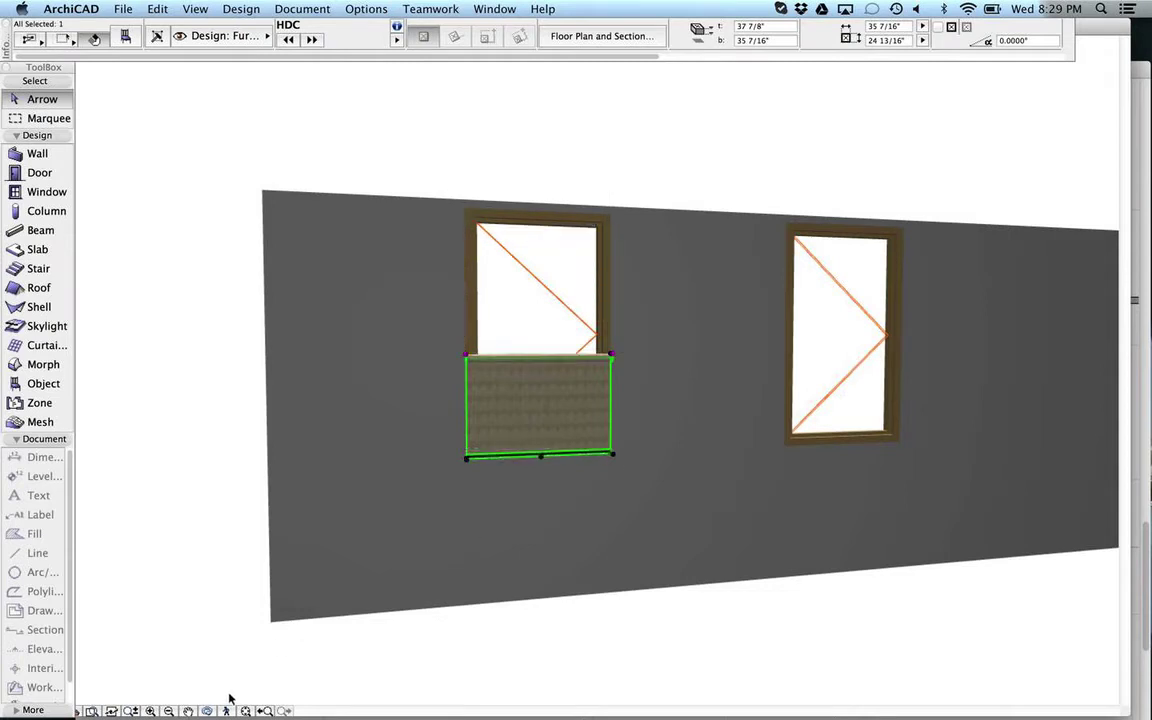
click(228, 711)
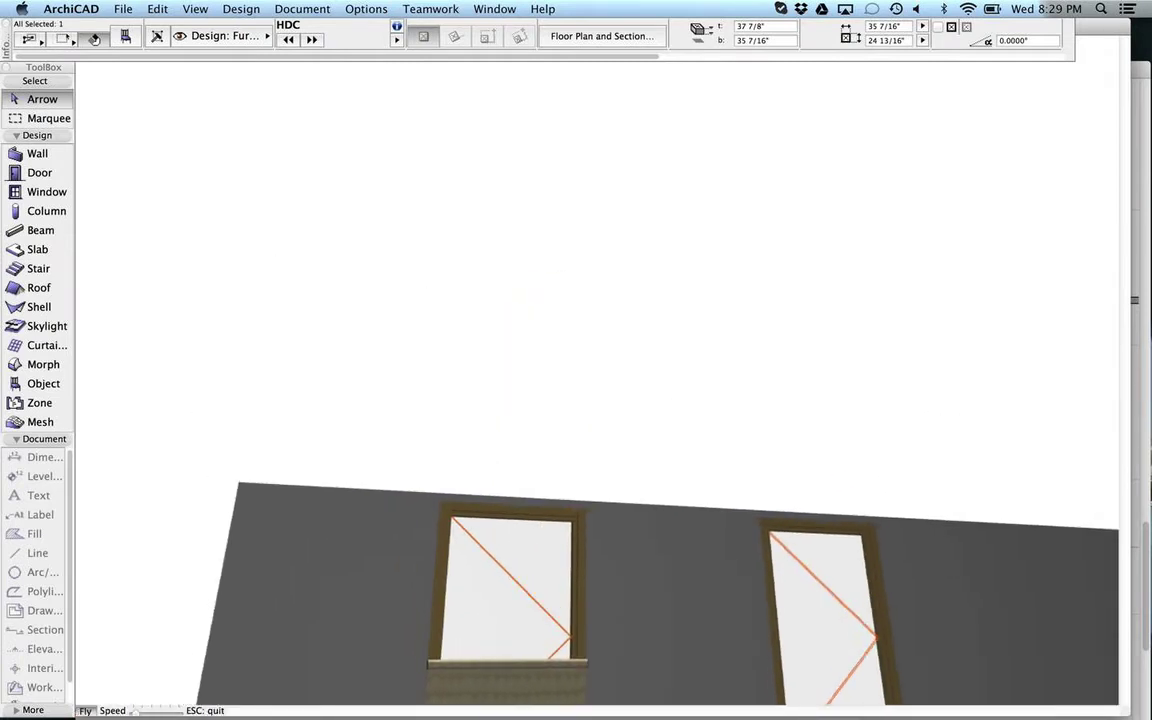
key(Left)
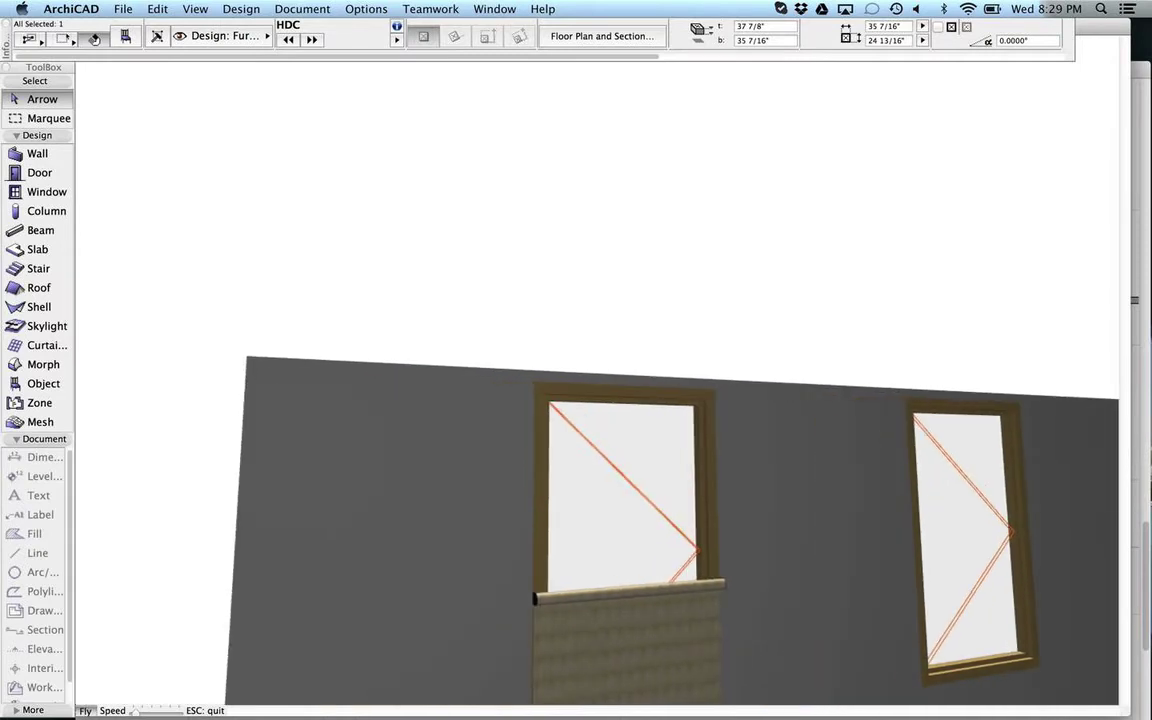
key(Up)
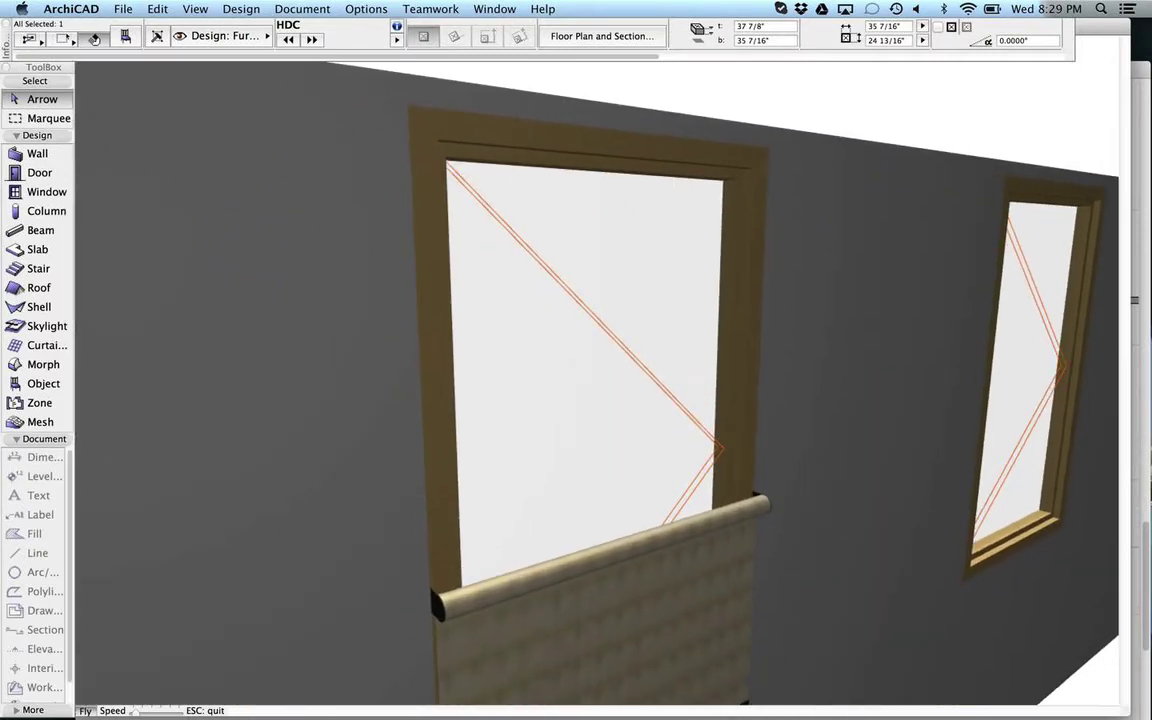
key(Escape)
click(758, 500)
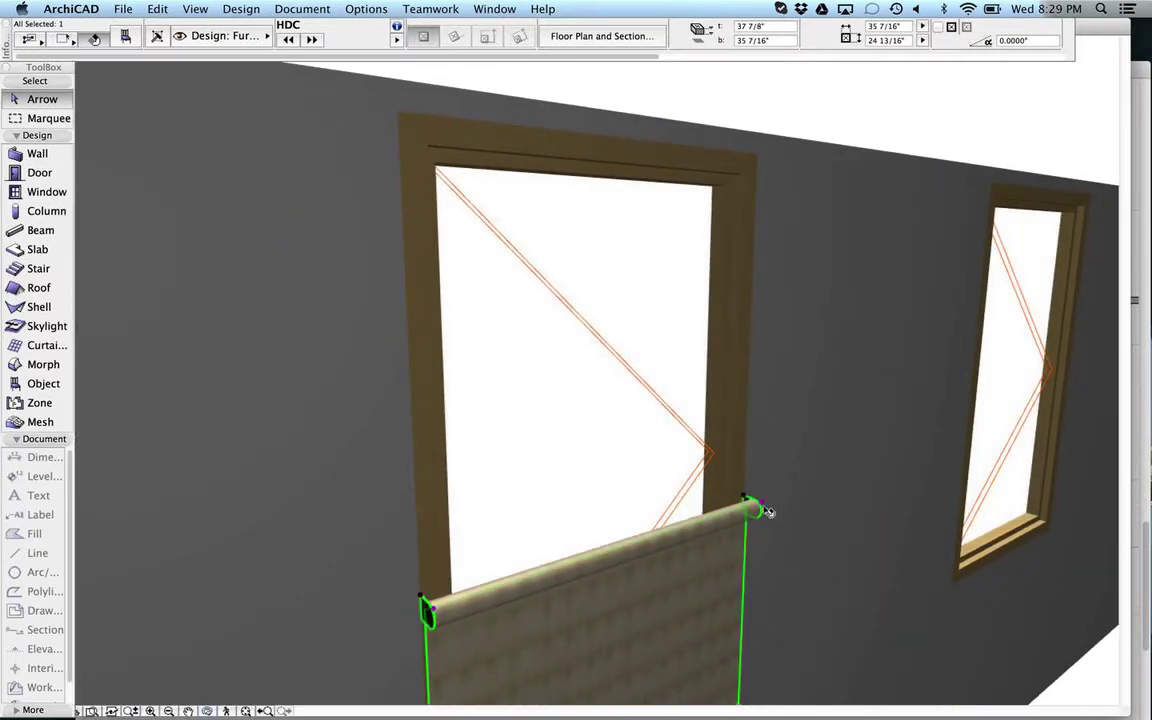
click(758, 507)
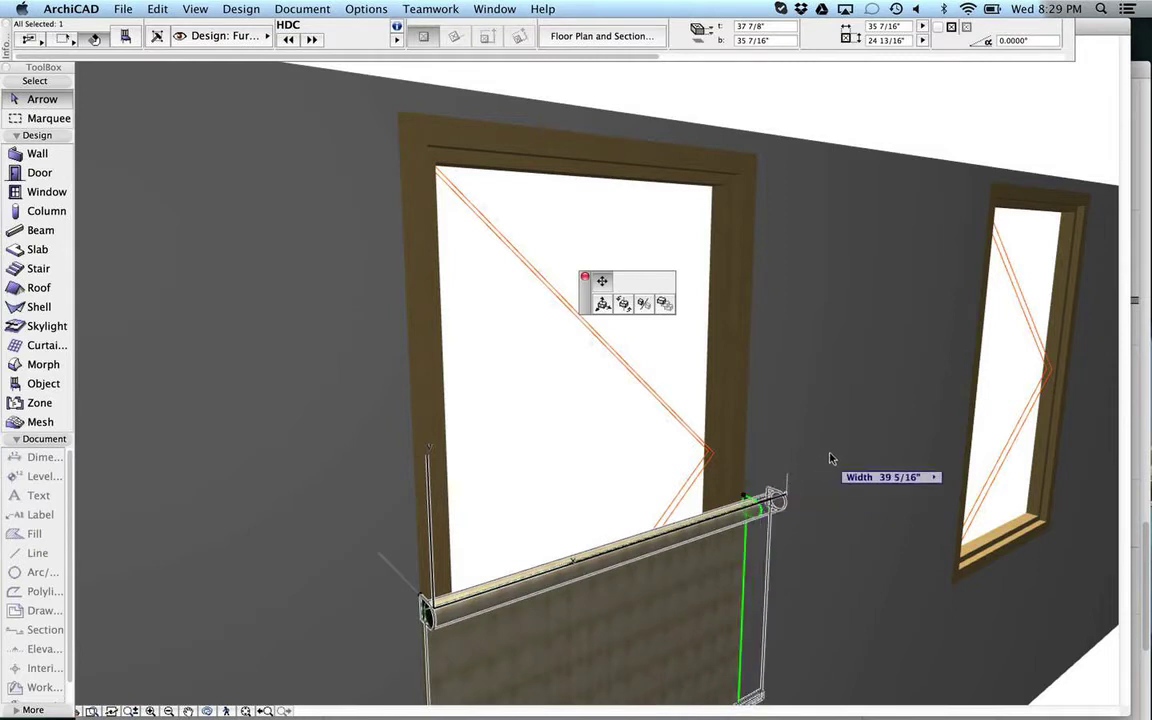
click(838, 478)
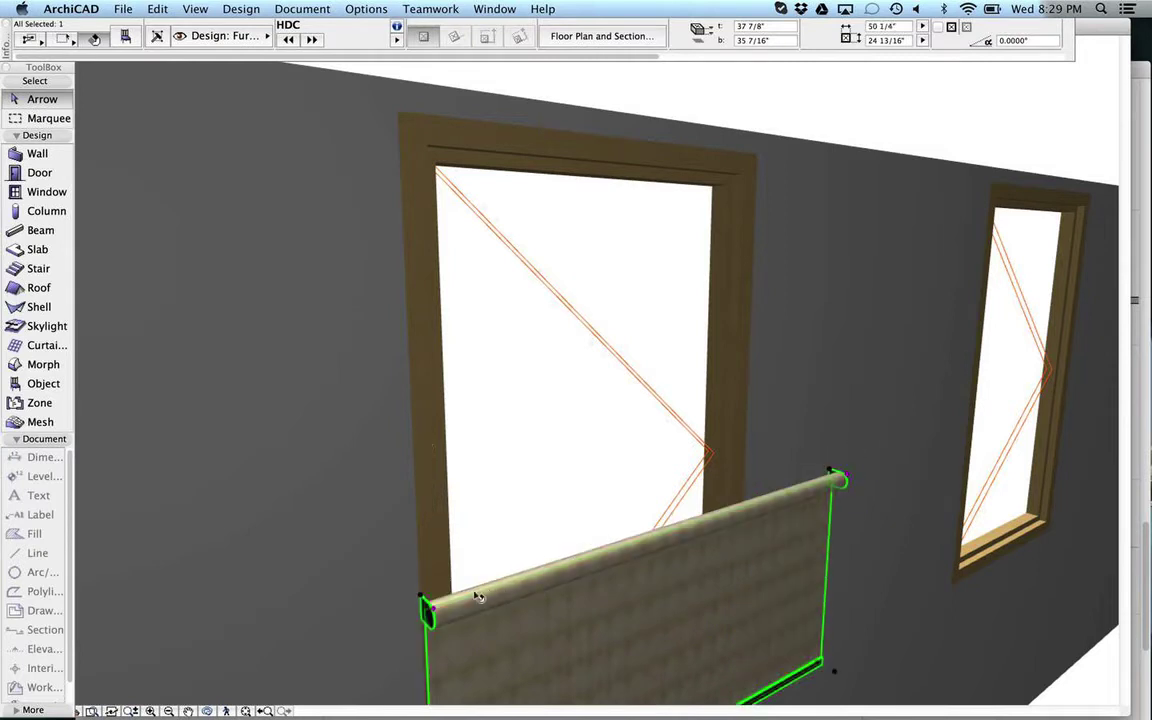
Step: Stretch the roller shade's height to 59 1/16" at the first window frame's upper-left corner and deselect it
click(429, 610)
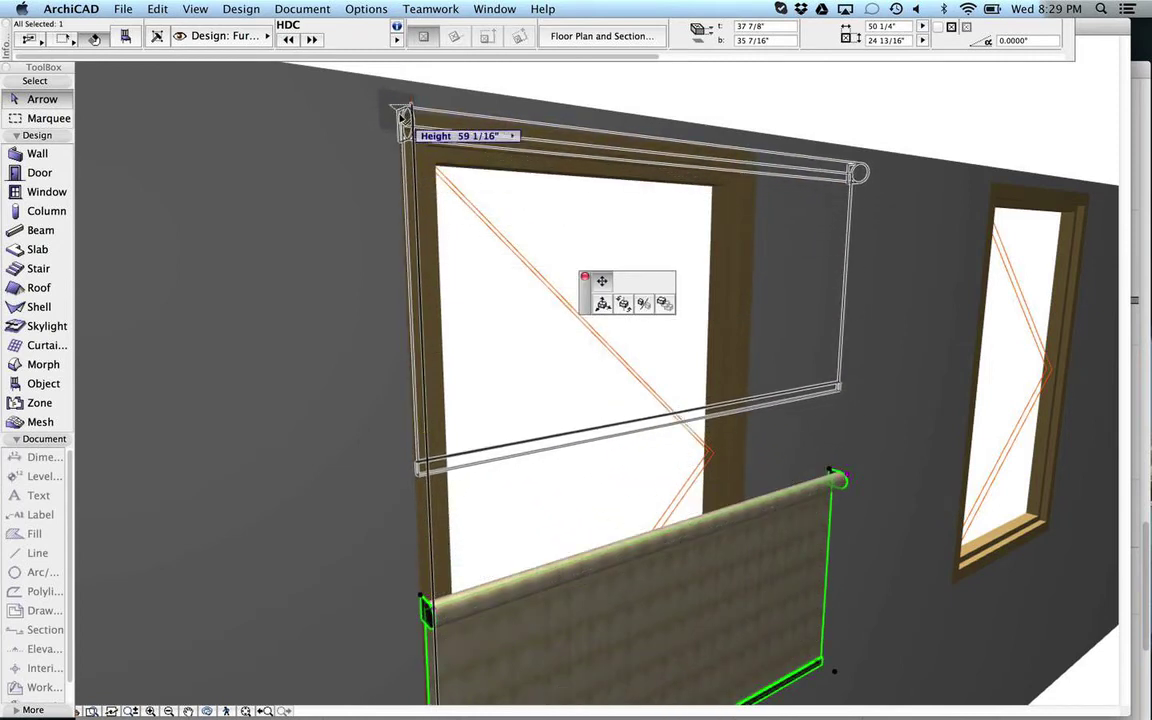
click(401, 121)
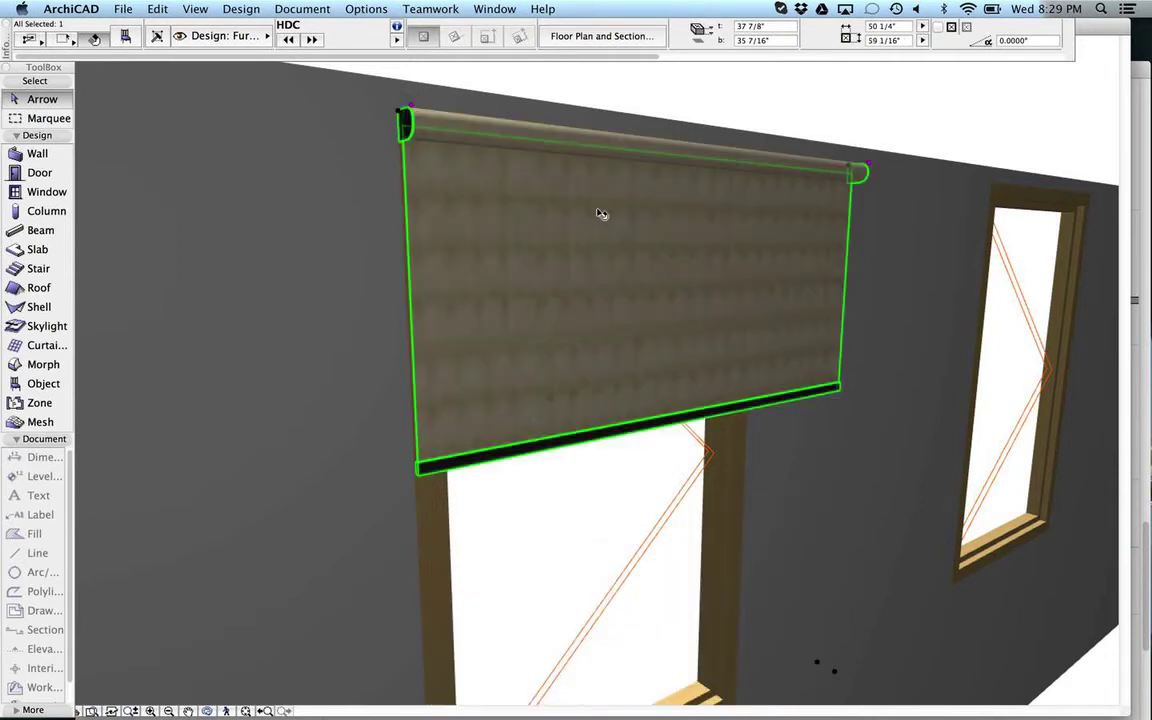
key(Escape)
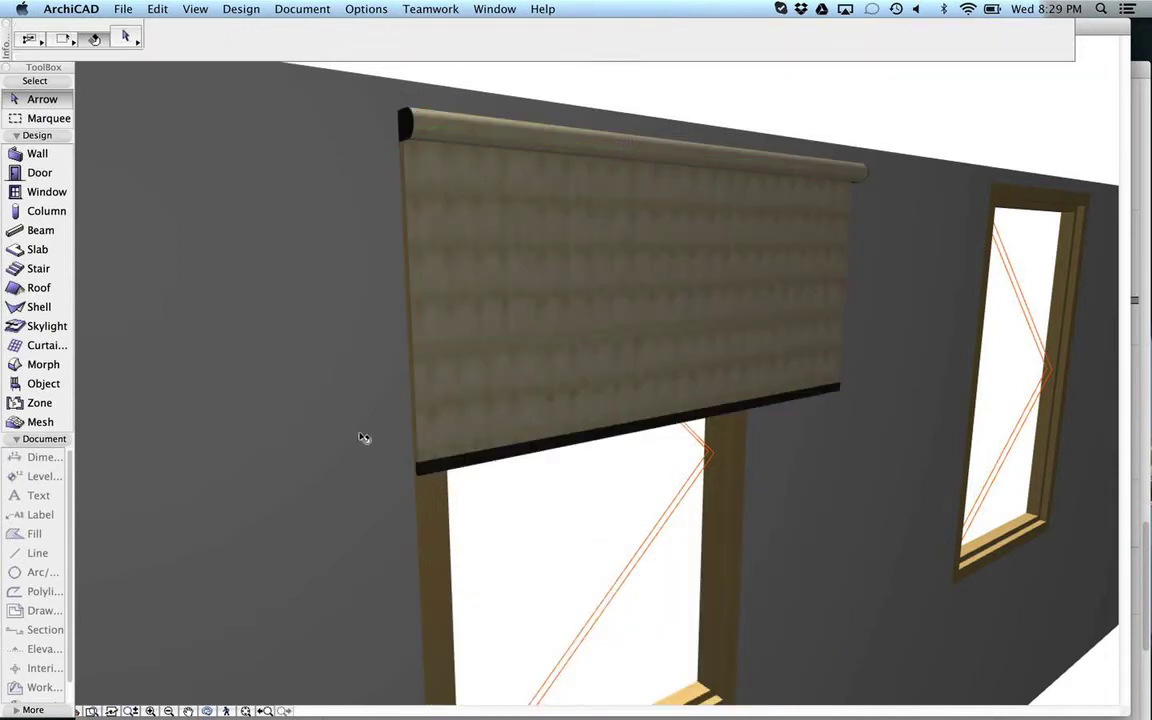
Step: Set the roller shade's 3D open value to 0" and apply the object settings
click(227, 712)
key(Down)
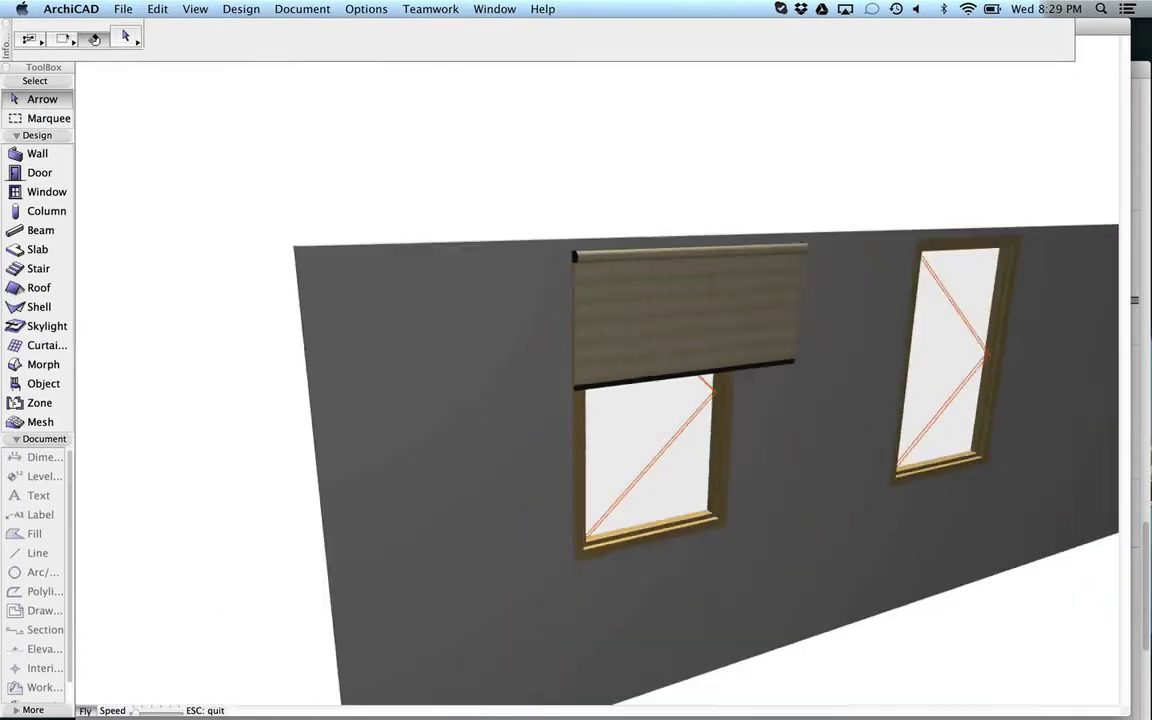
key(Down)
key(Right)
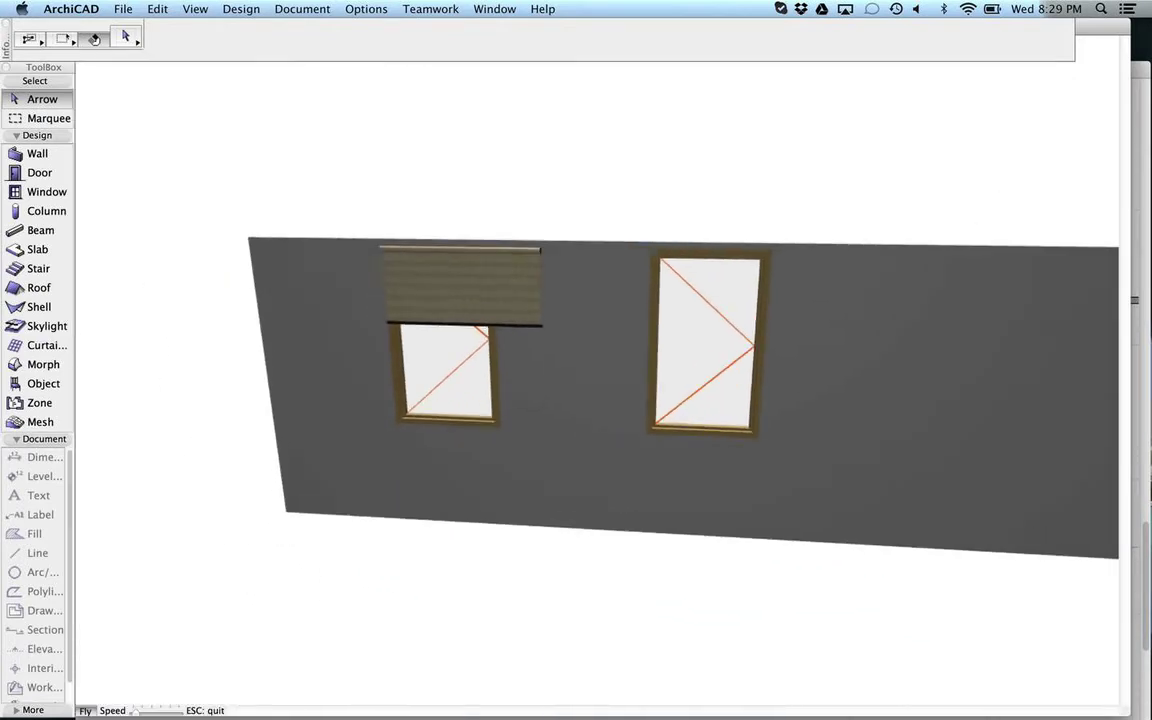
key(Up)
key(Escape)
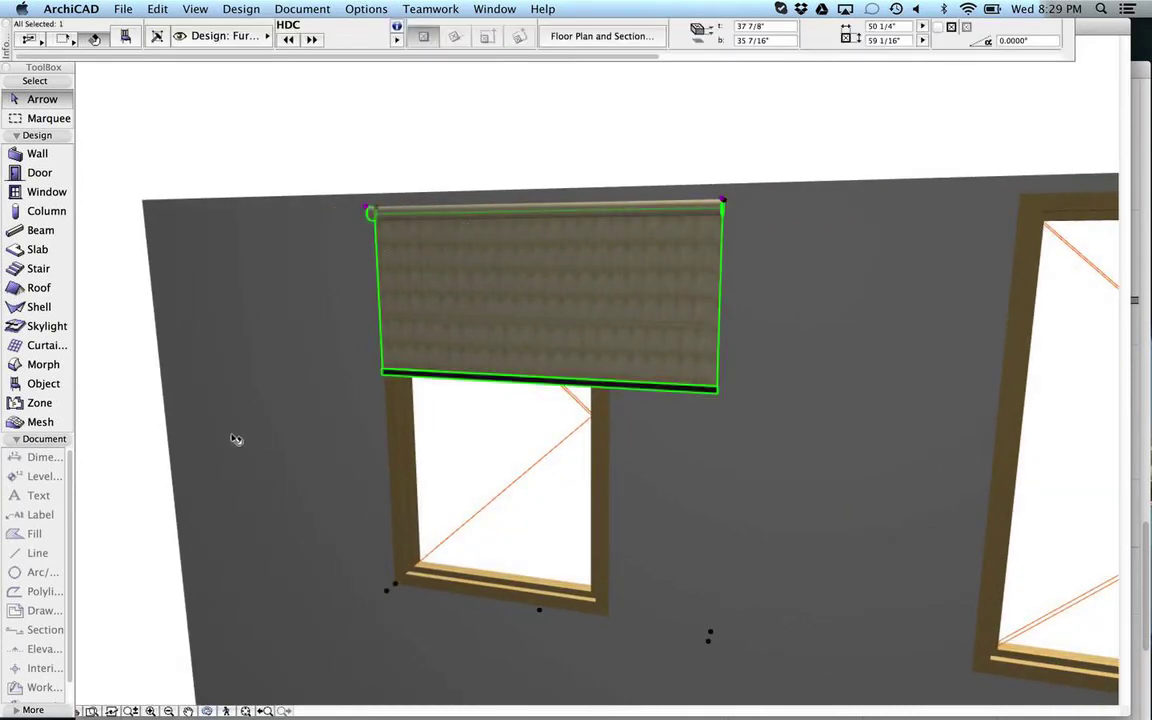
key(super+t)
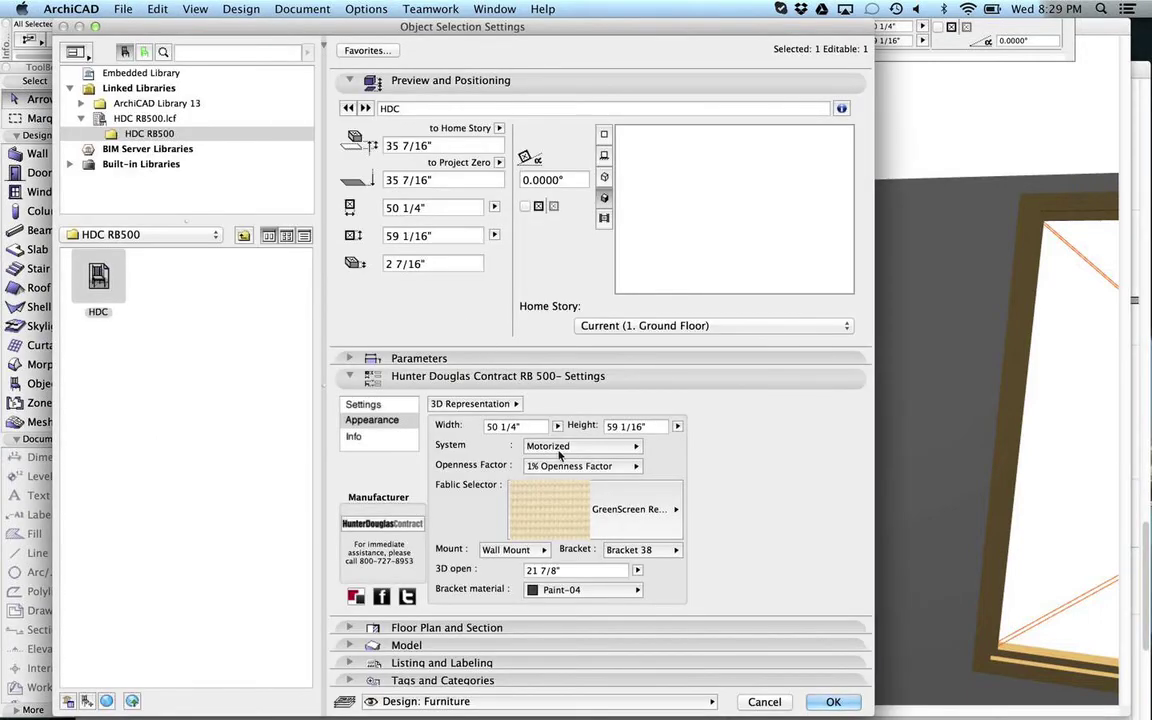
click(587, 570)
key(BackSpace)
key(BackSpace)
key(BackSpace)
key(BackSpace)
key(BackSpace)
key(BackSpace)
key(BackSpace)
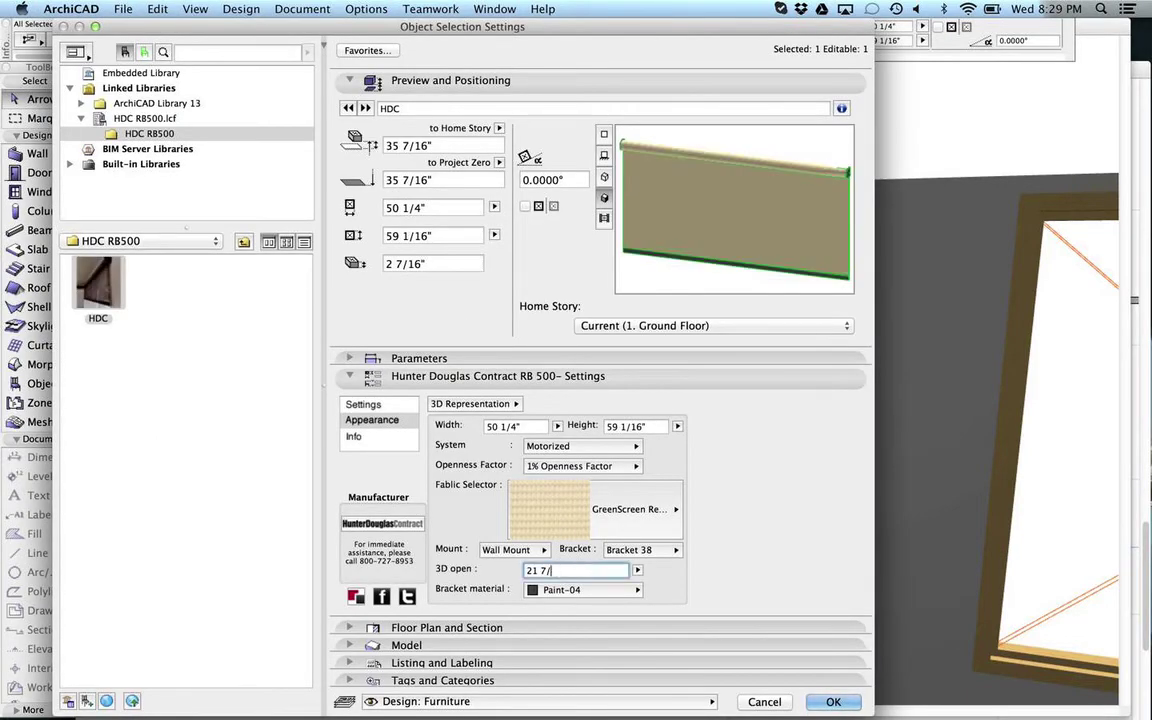
text(0)
click(833, 701)
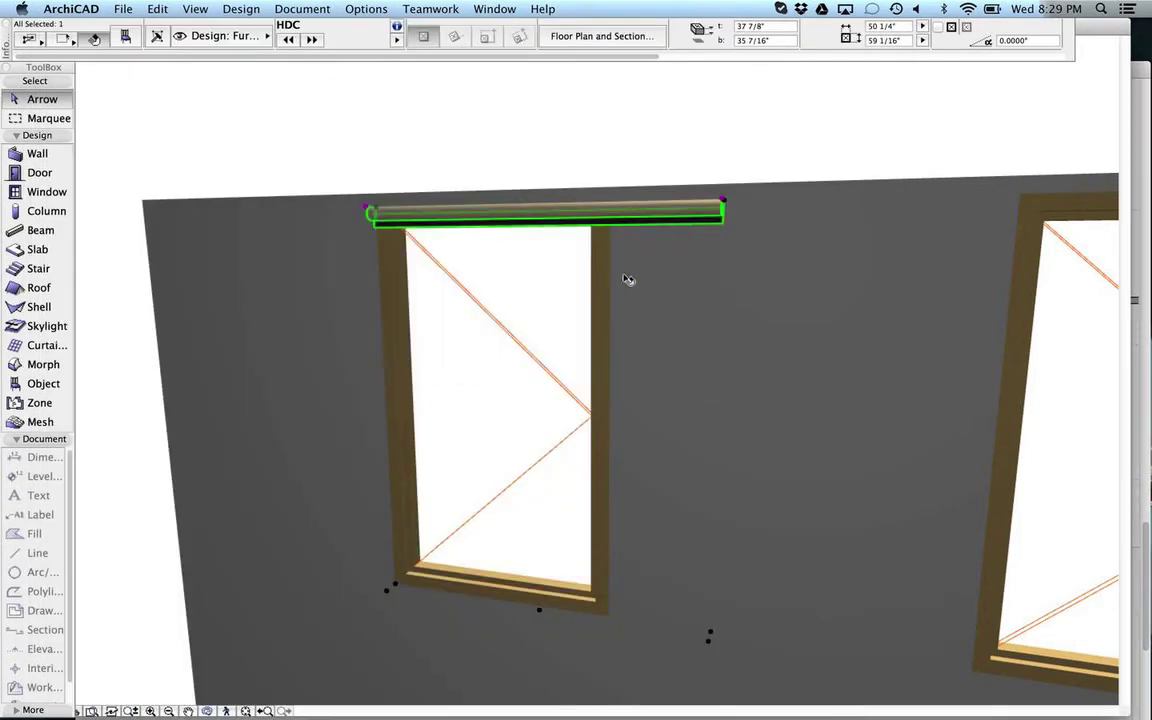
Step: Set the roller shade's 3D open value to 59" and apply the object settings
key(super+t)
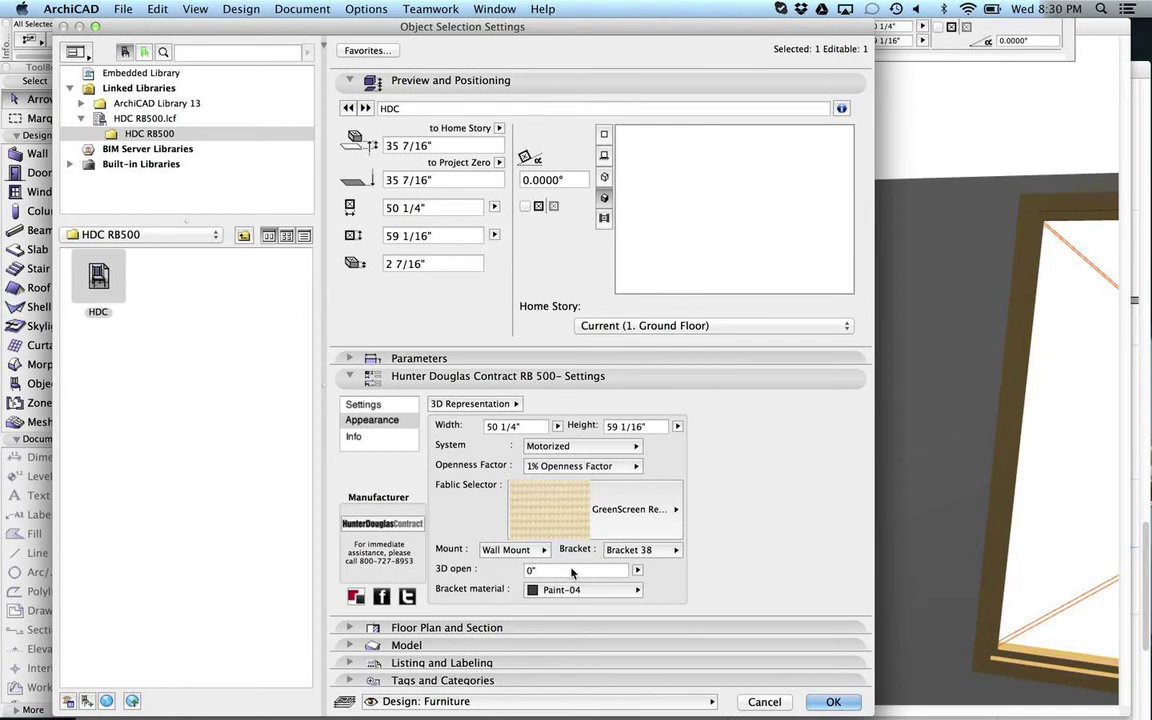
key(BackSpace)
key(BackSpace)
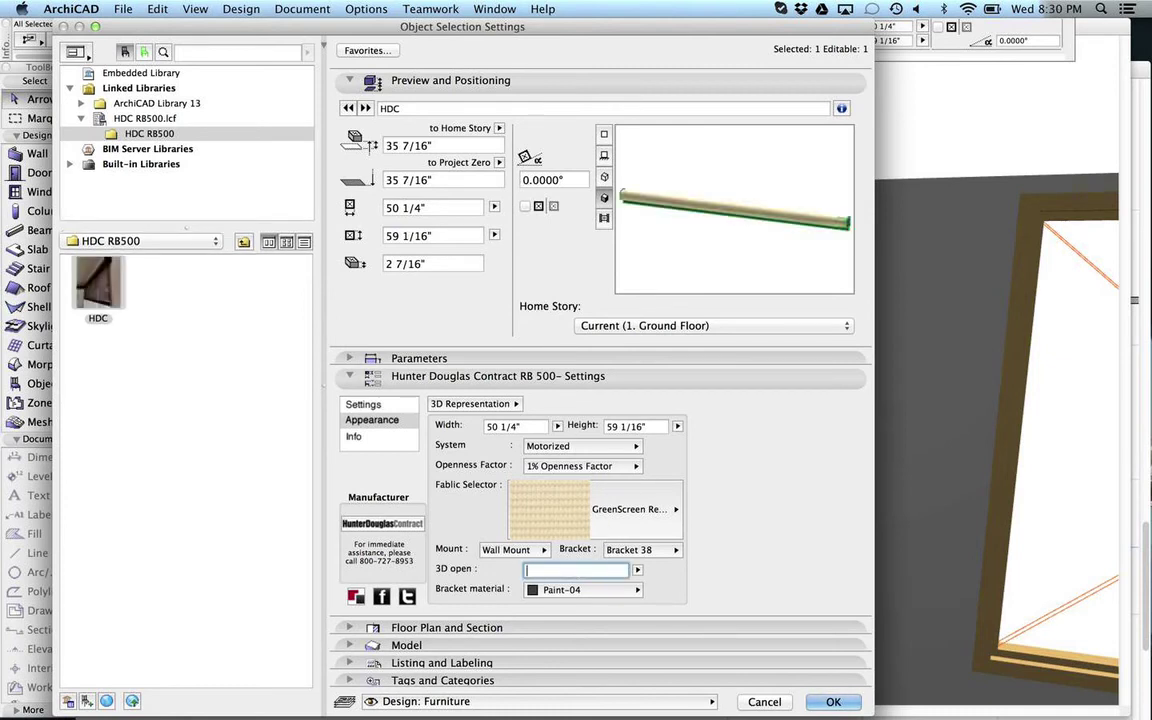
text(59)
key(Return)
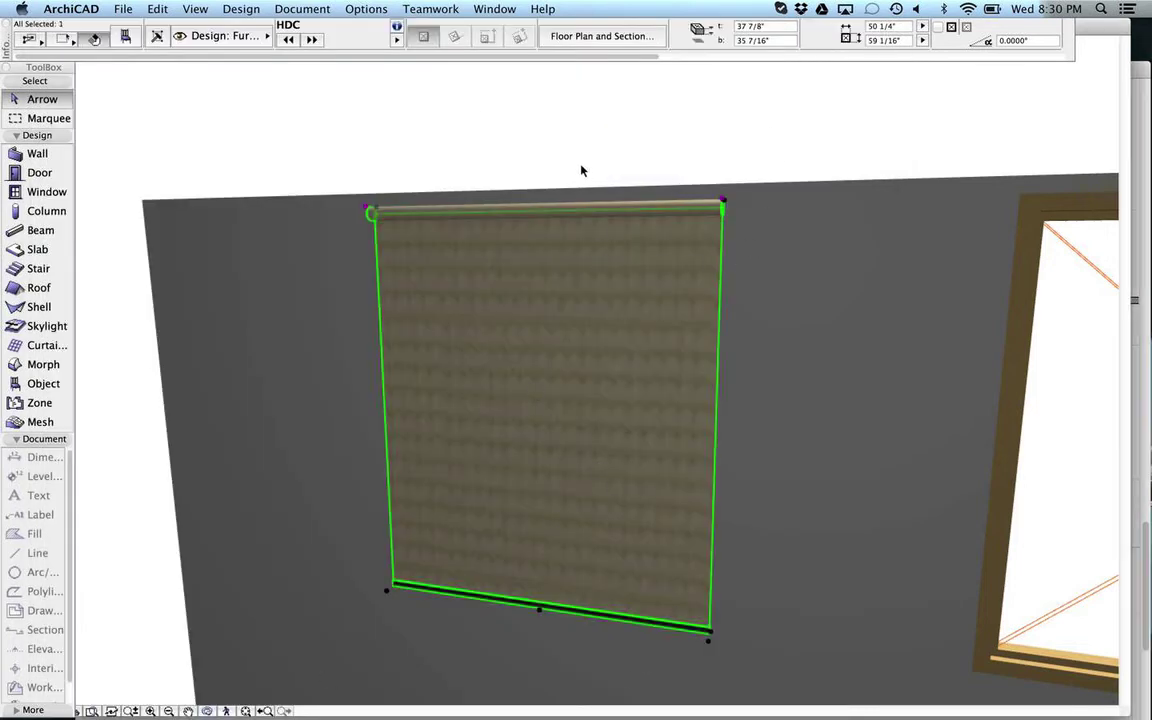
Step: Try placing a copy of the roller shade at the second window, and undo the copy
click(581, 171)
scroll(338, 390, down, 5)
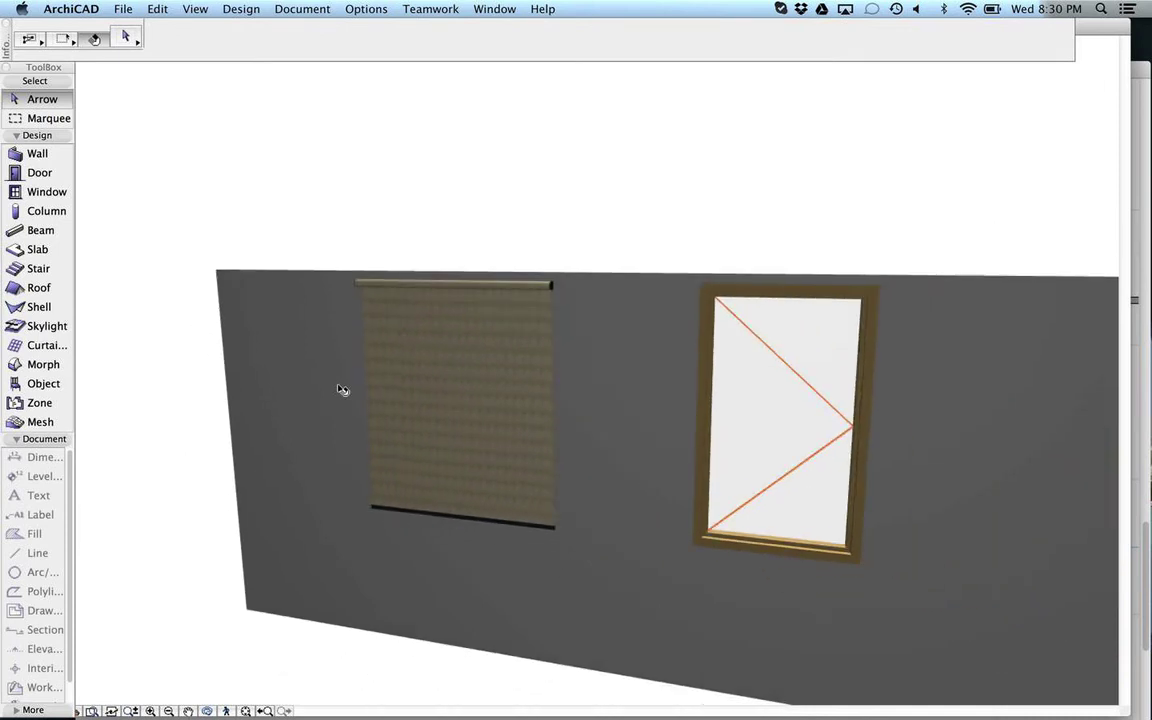
click(465, 408)
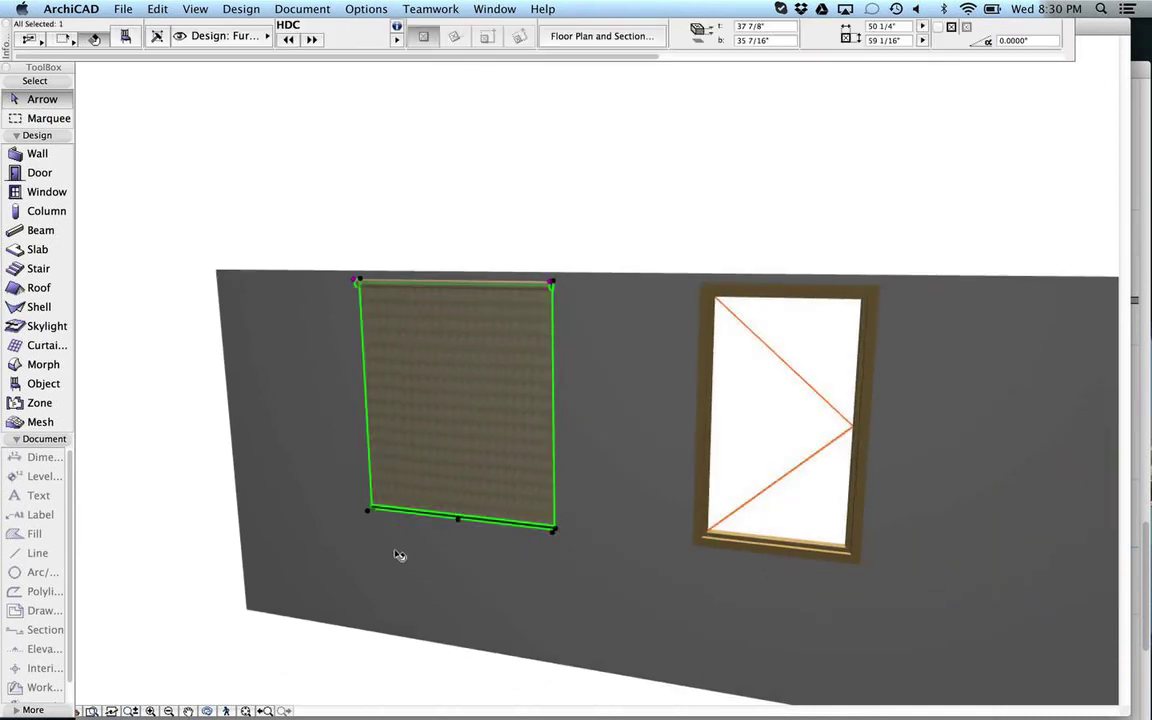
key(super+d)
click(369, 516)
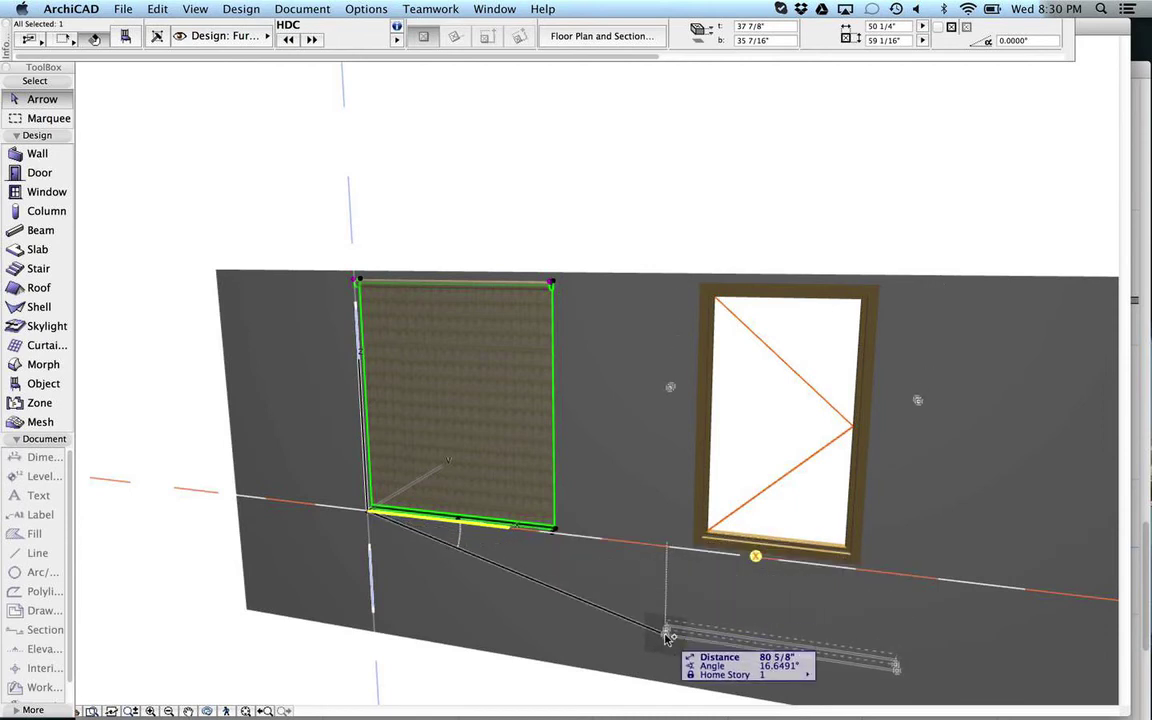
click(668, 637)
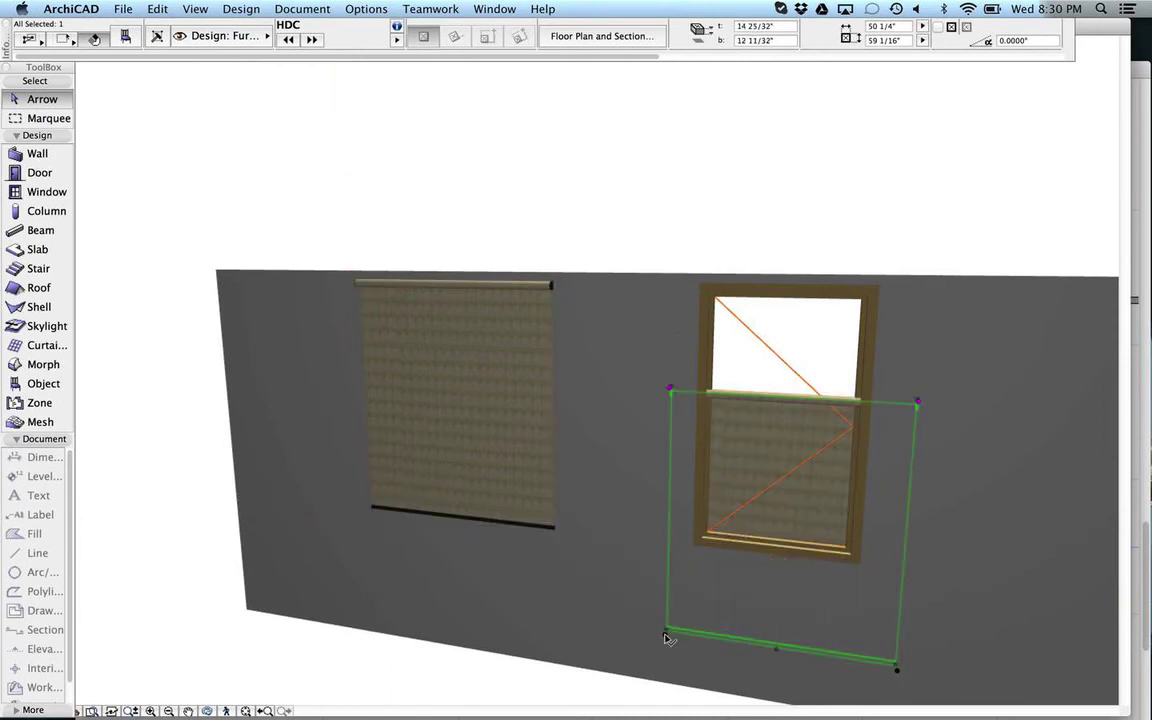
click(669, 390)
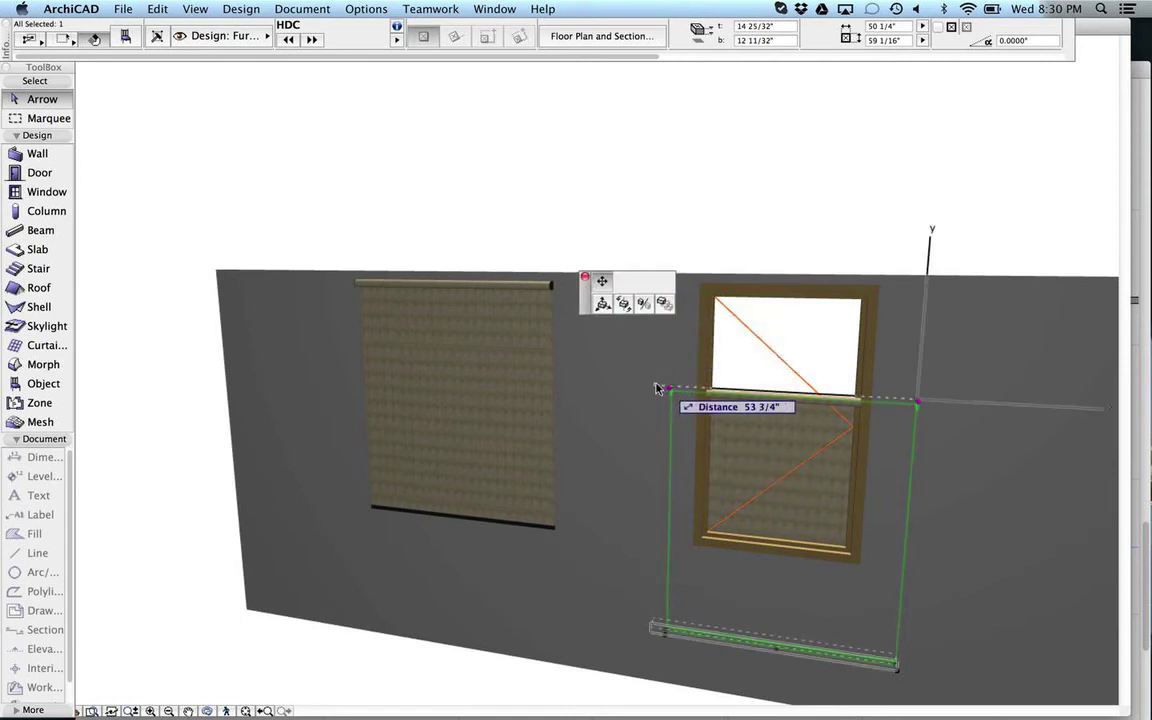
key(Escape)
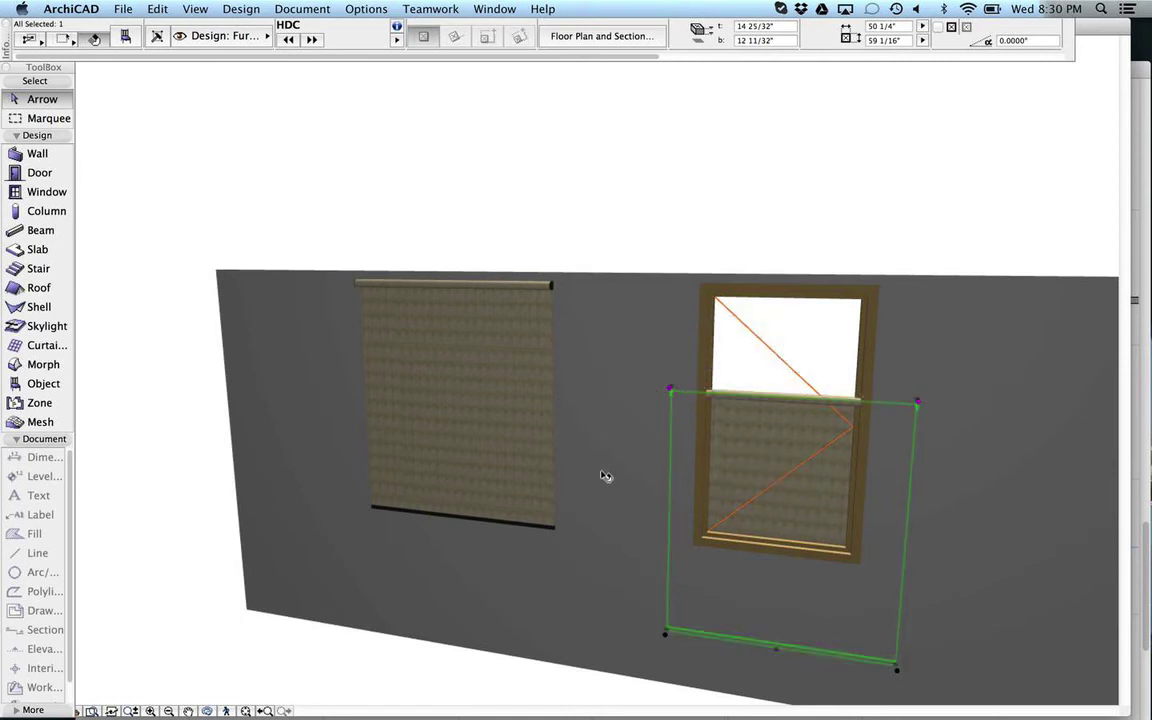
key(super+z)
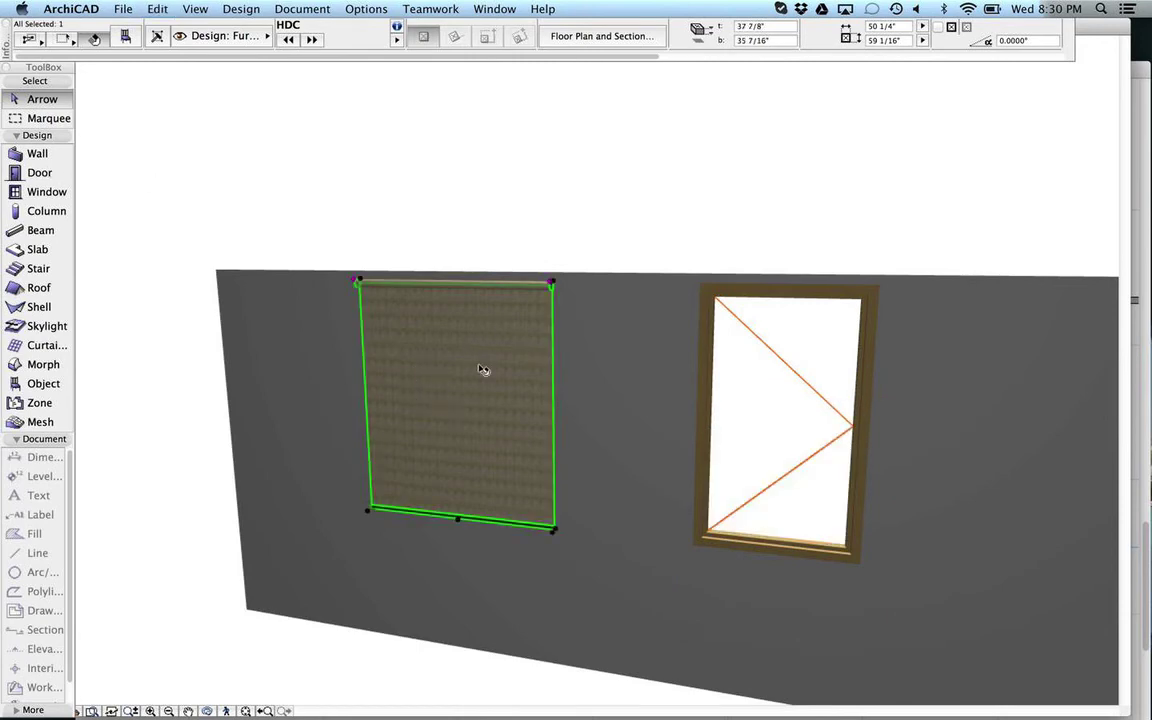
Step: Change the roller shade's fabric to E Screen 7501, apply the object settings and deselect the shade
key(super+t)
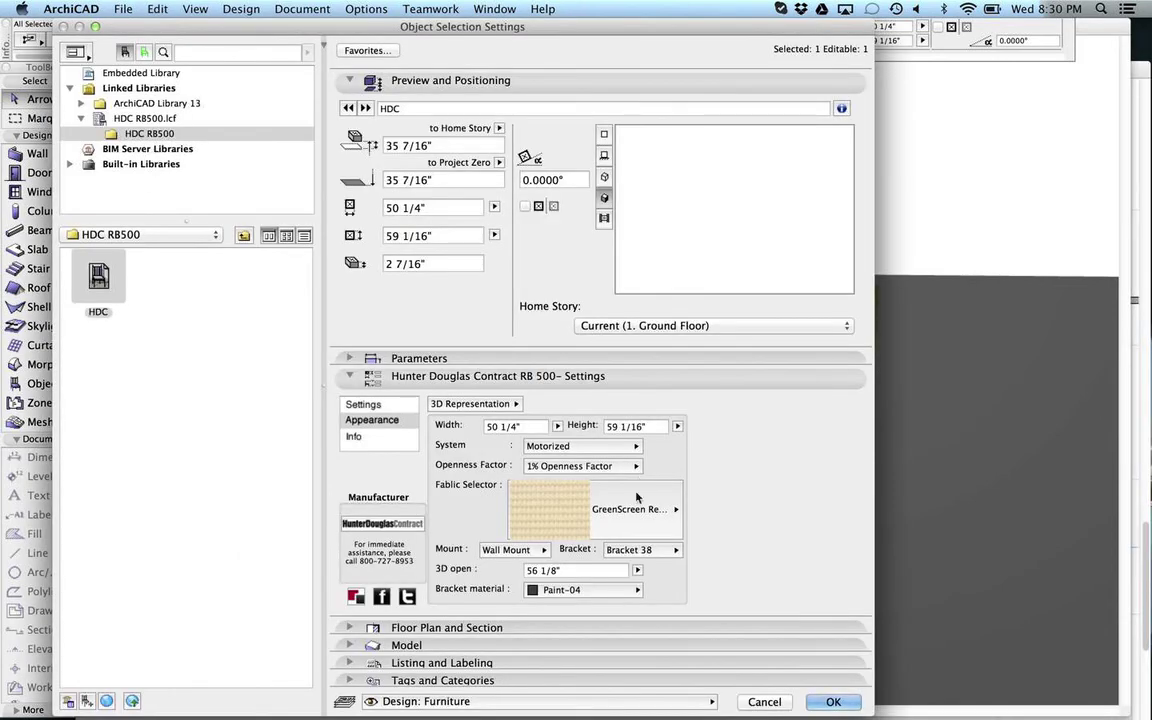
click(647, 511)
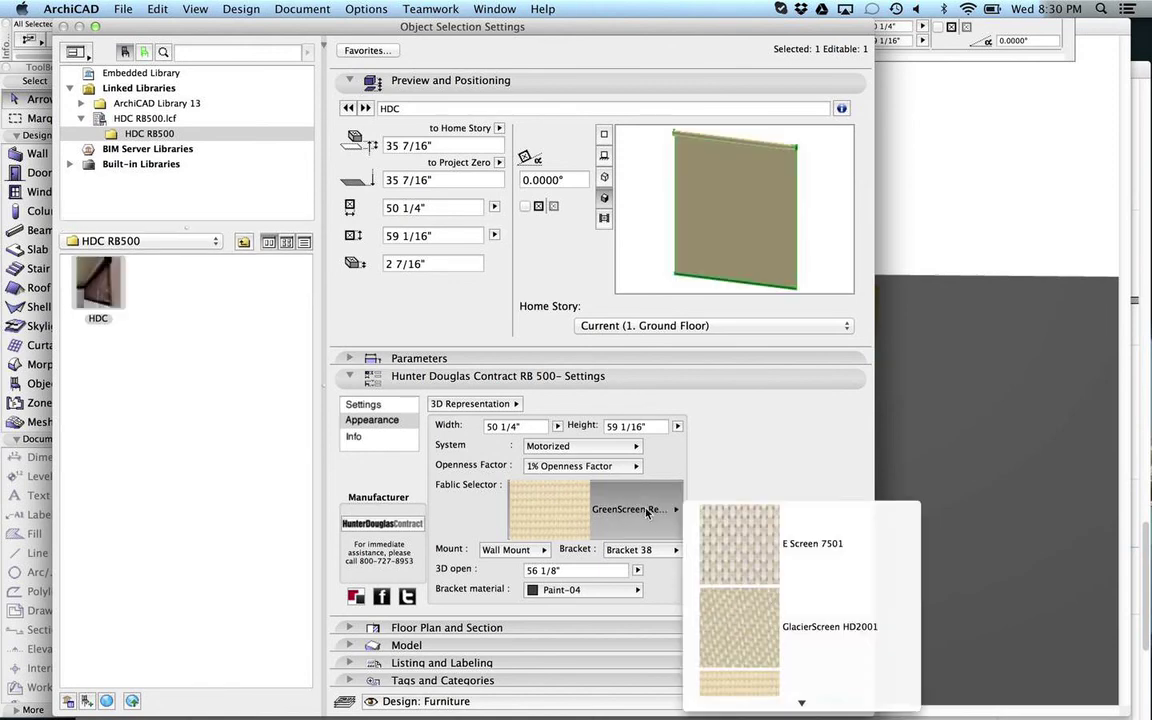
click(690, 510)
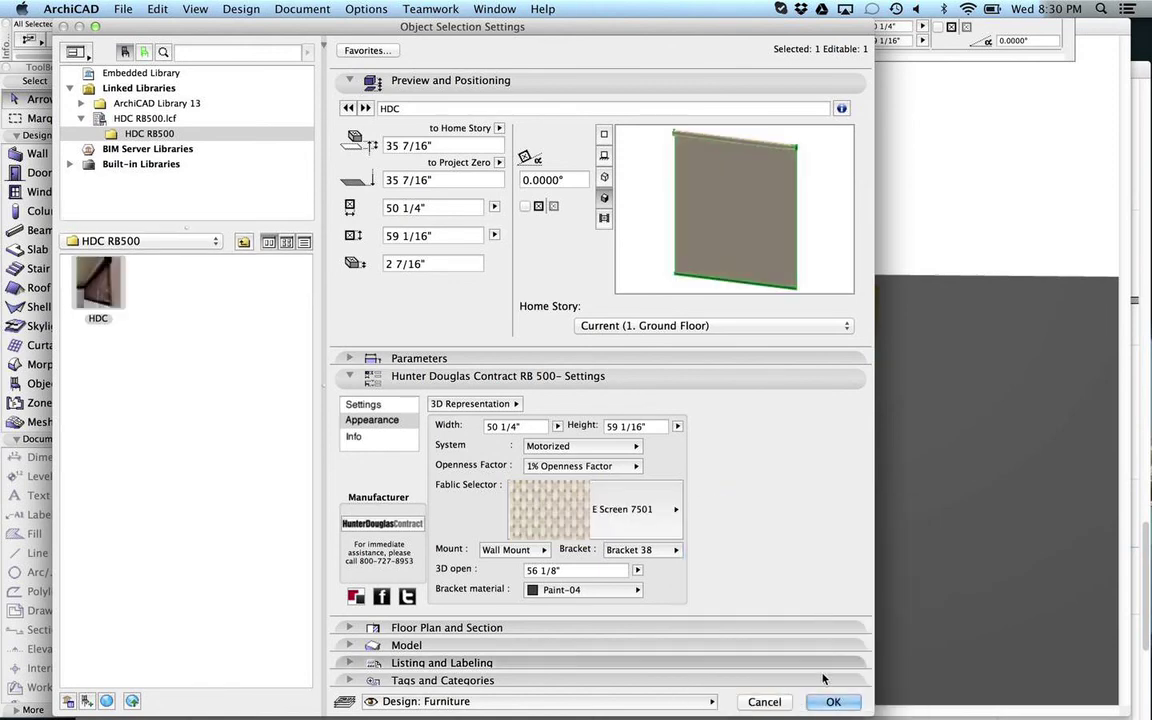
click(831, 702)
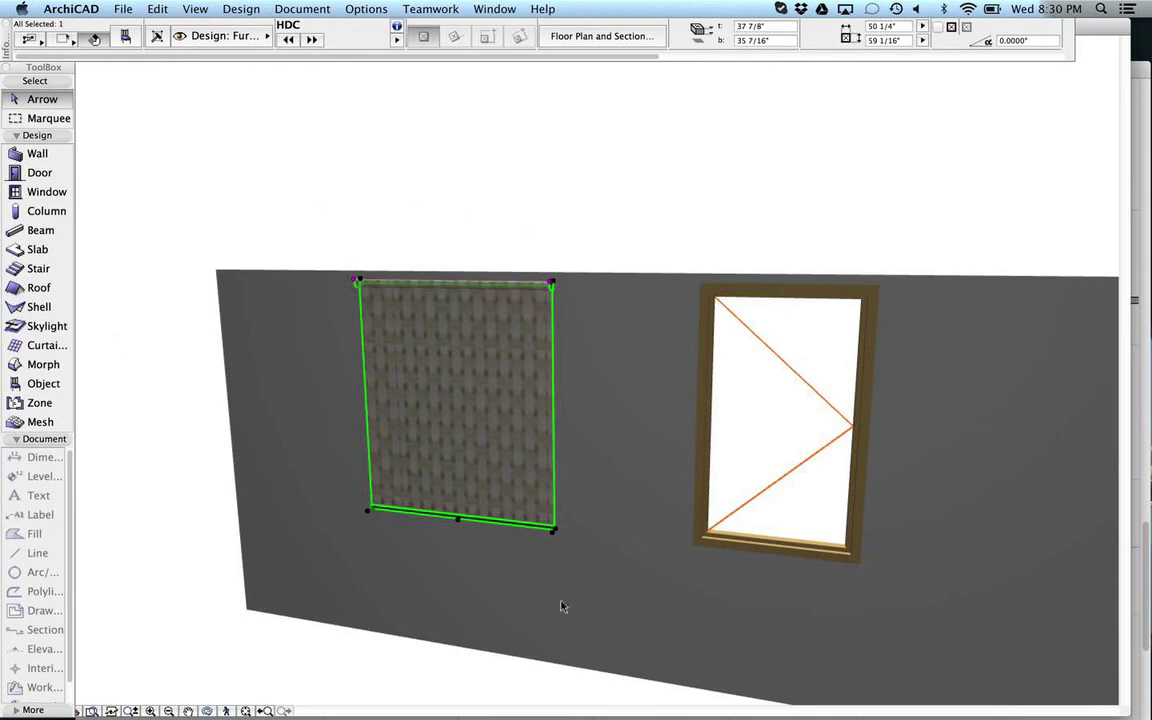
click(428, 221)
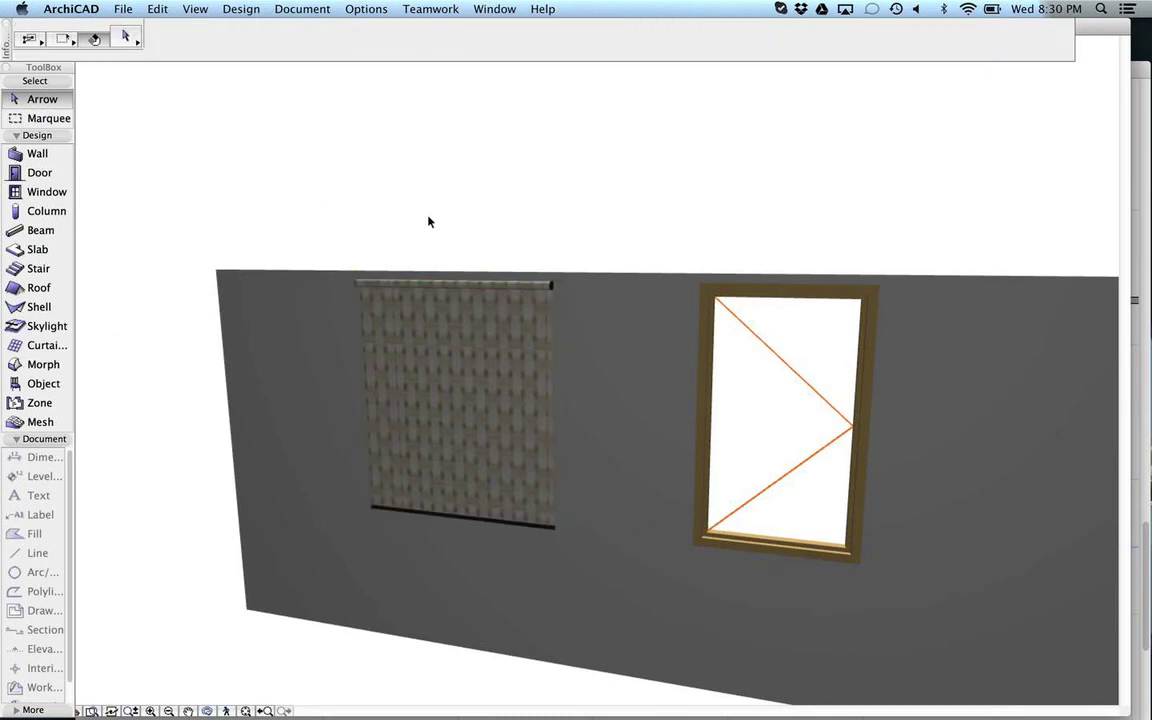
Step: Review the roller shade's fabric choices and its Key Features page in the object settings, and close the settings
click(475, 376)
key(super+t)
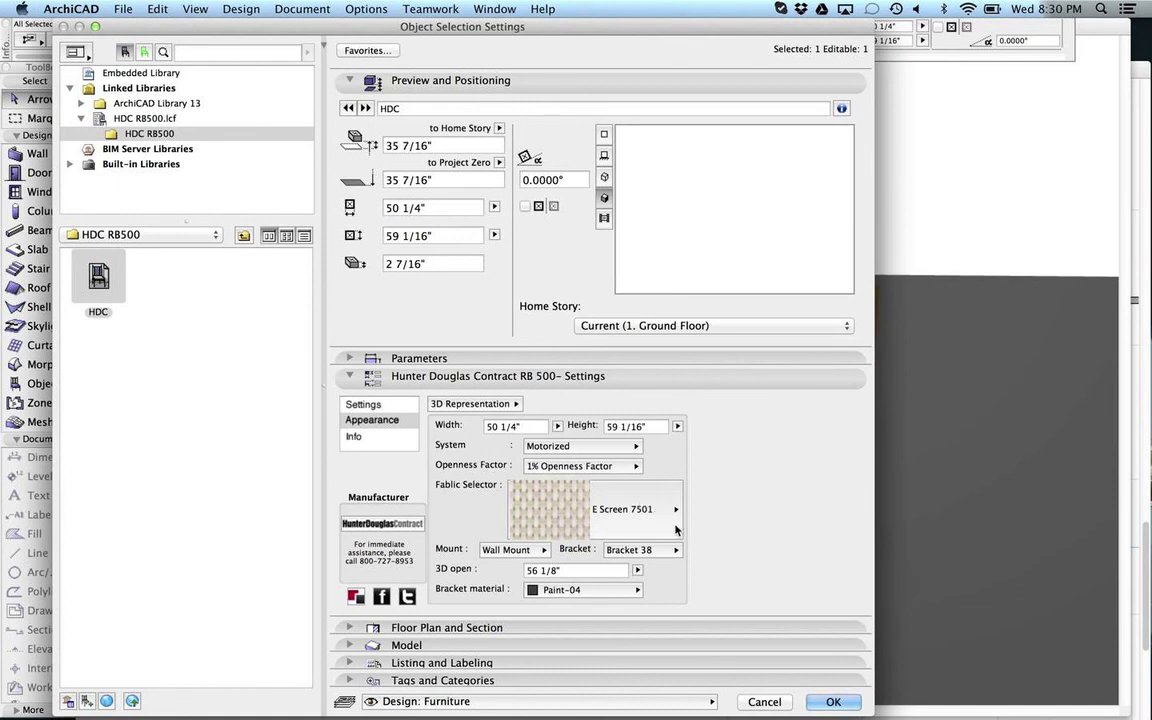
click(561, 497)
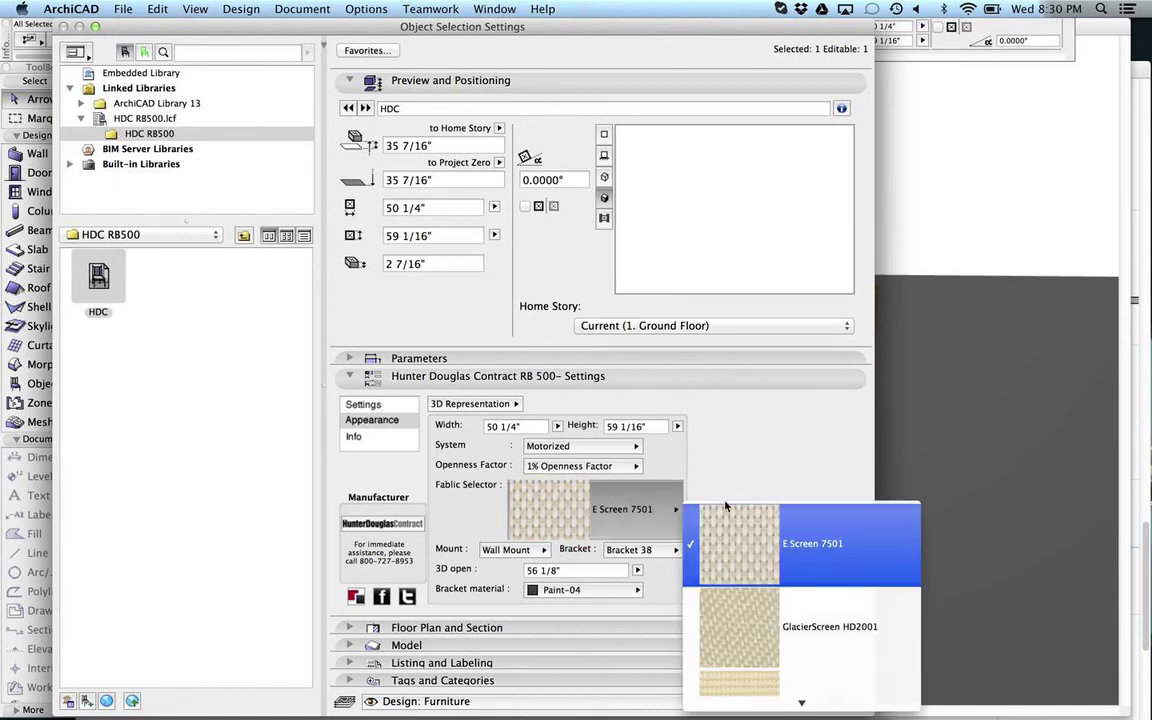
click(731, 473)
click(375, 408)
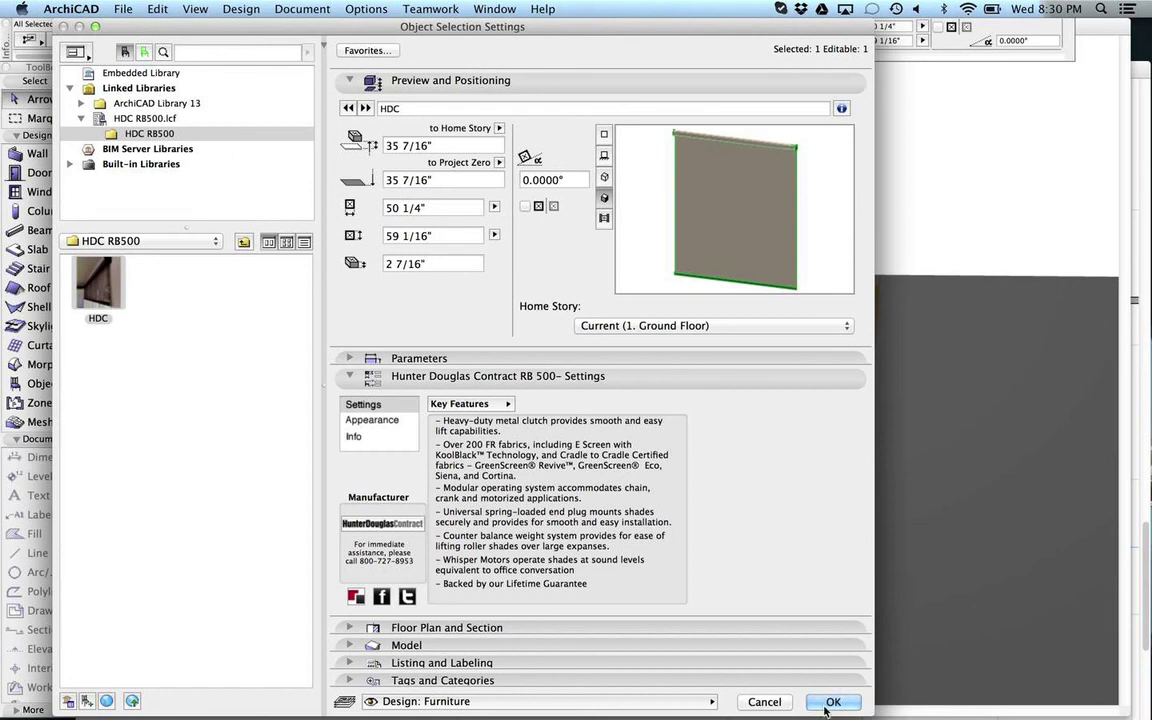
click(831, 703)
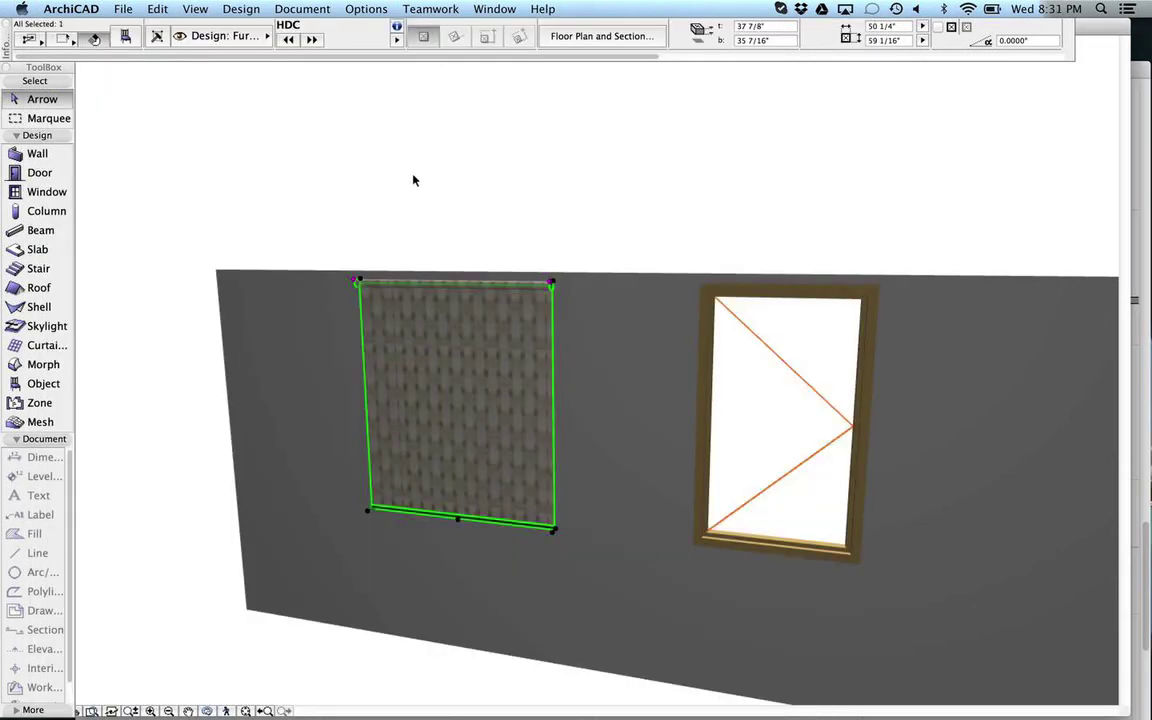